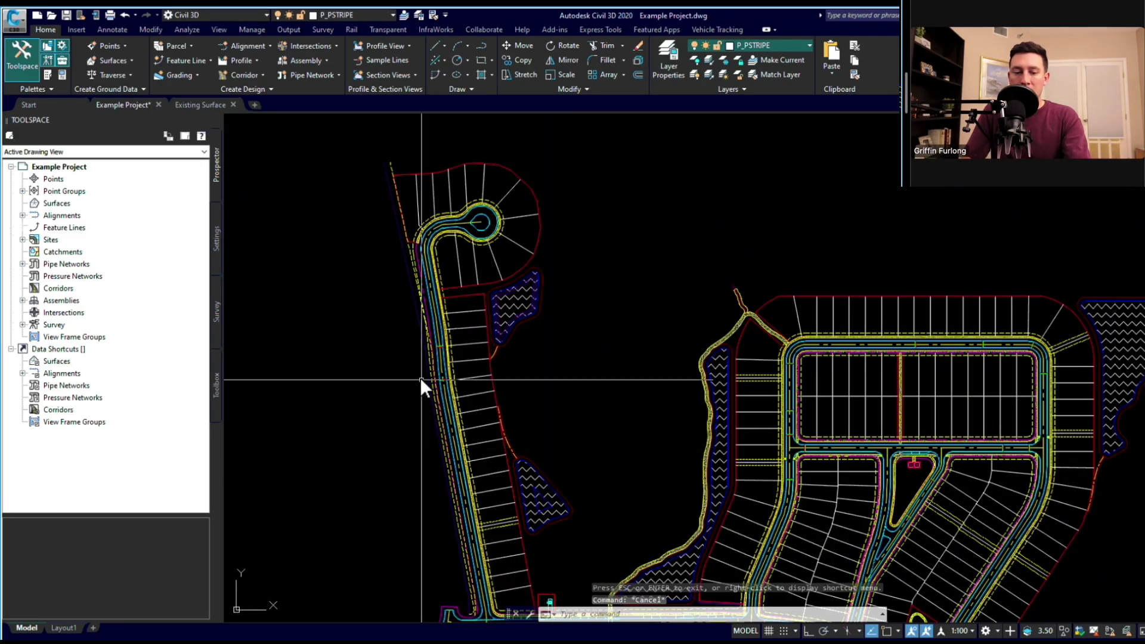
- Pan the site plan upward and zoom in toward the western street
text(pa)
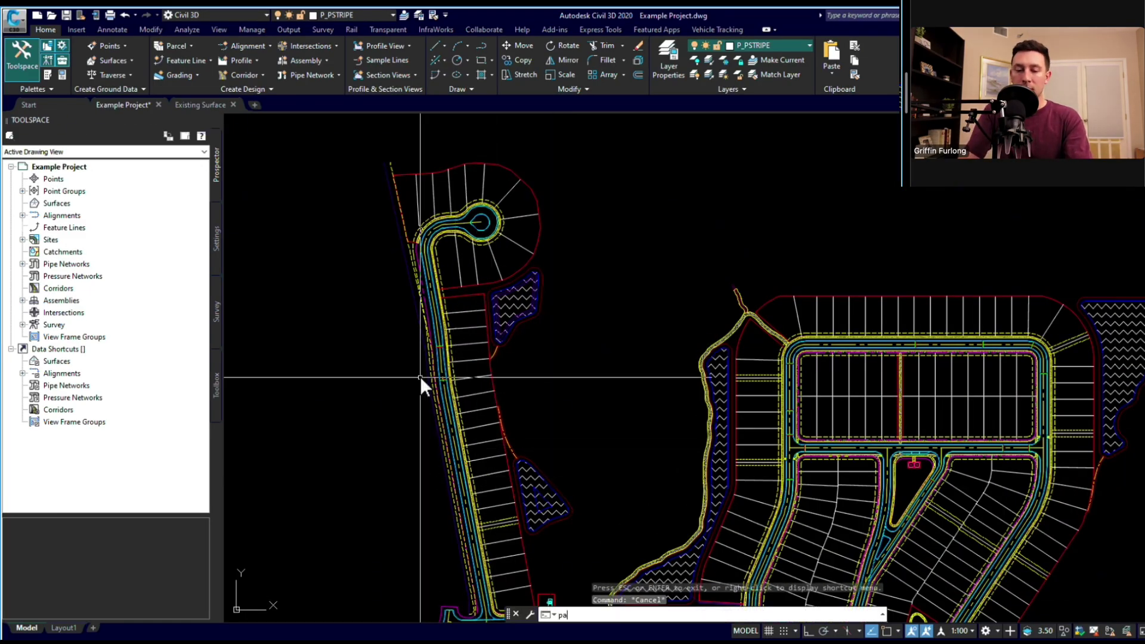
text(n)
key(Return)
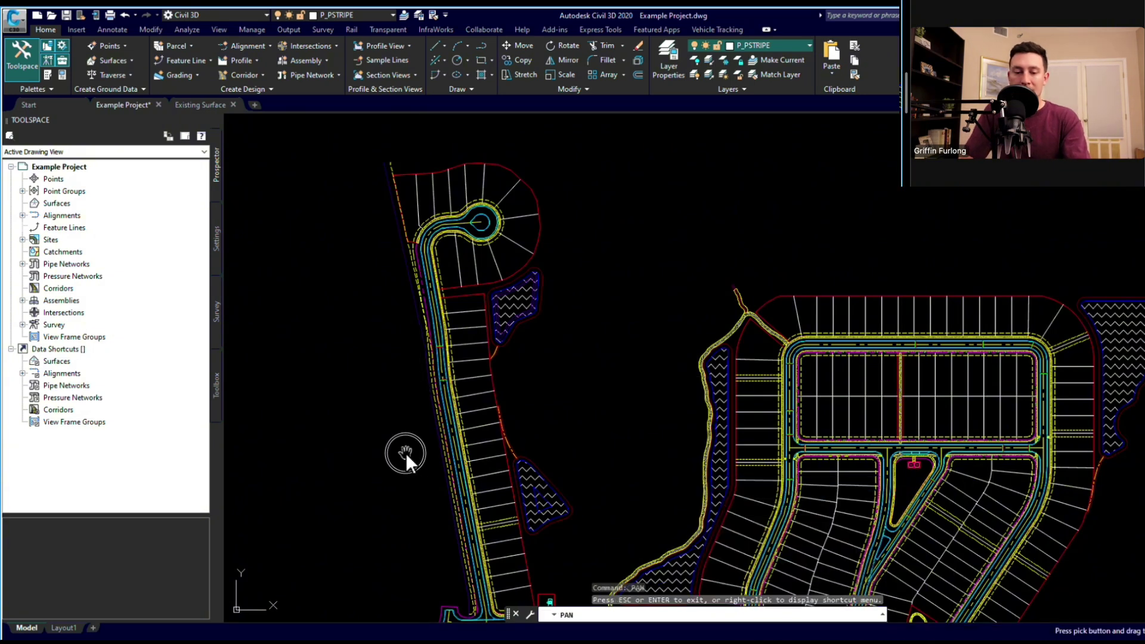
drag(406, 448, 424, 366)
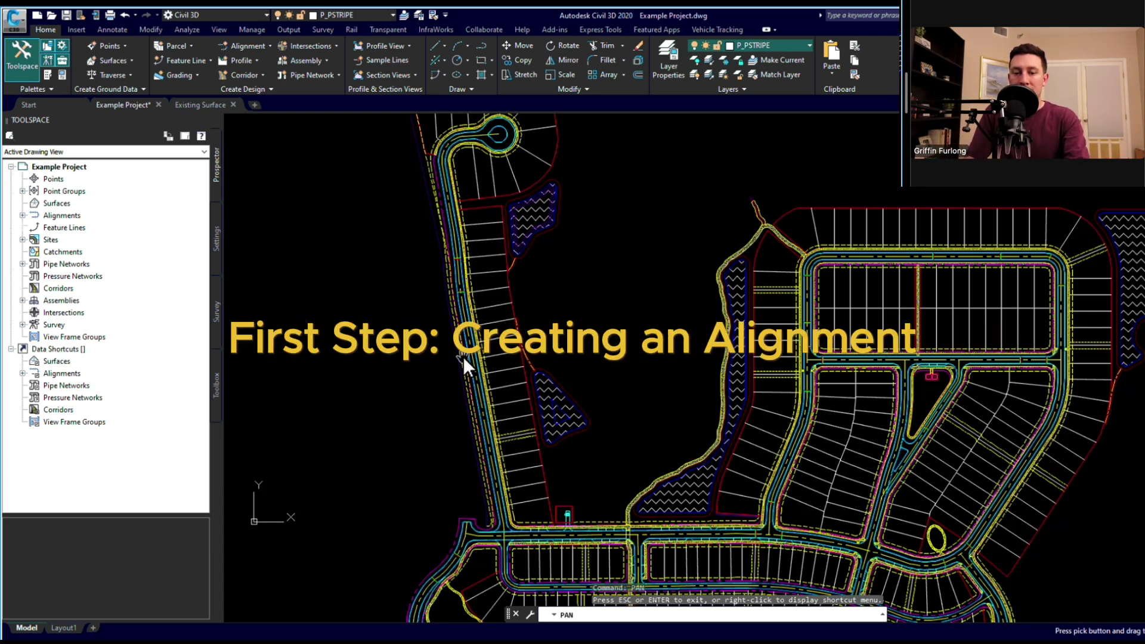
key(Escape)
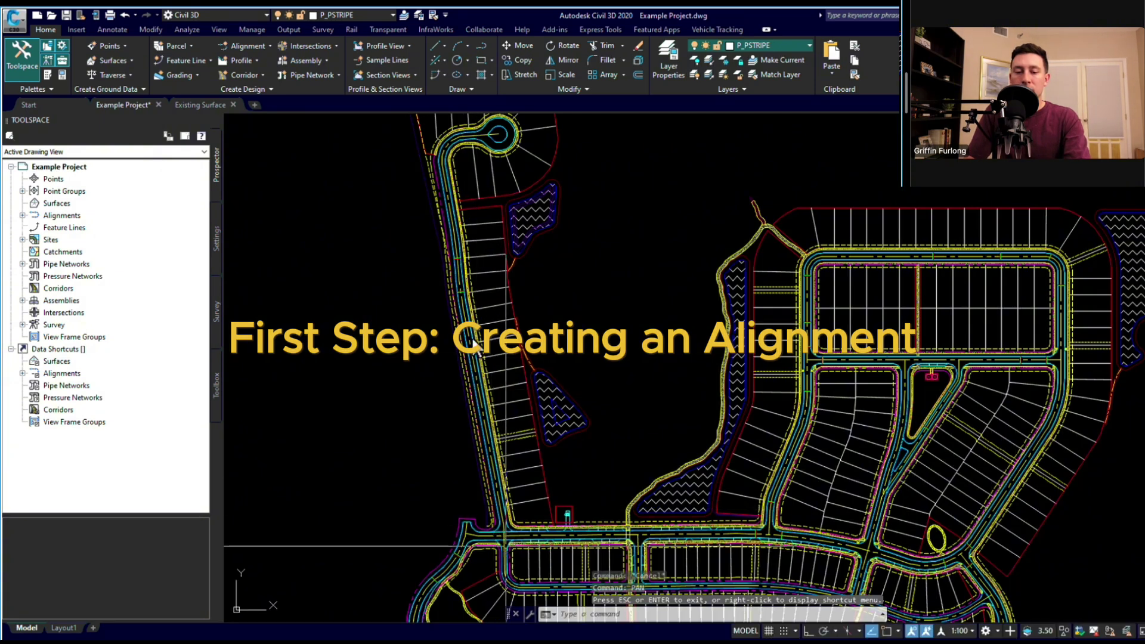
scroll(496, 504, up, 3)
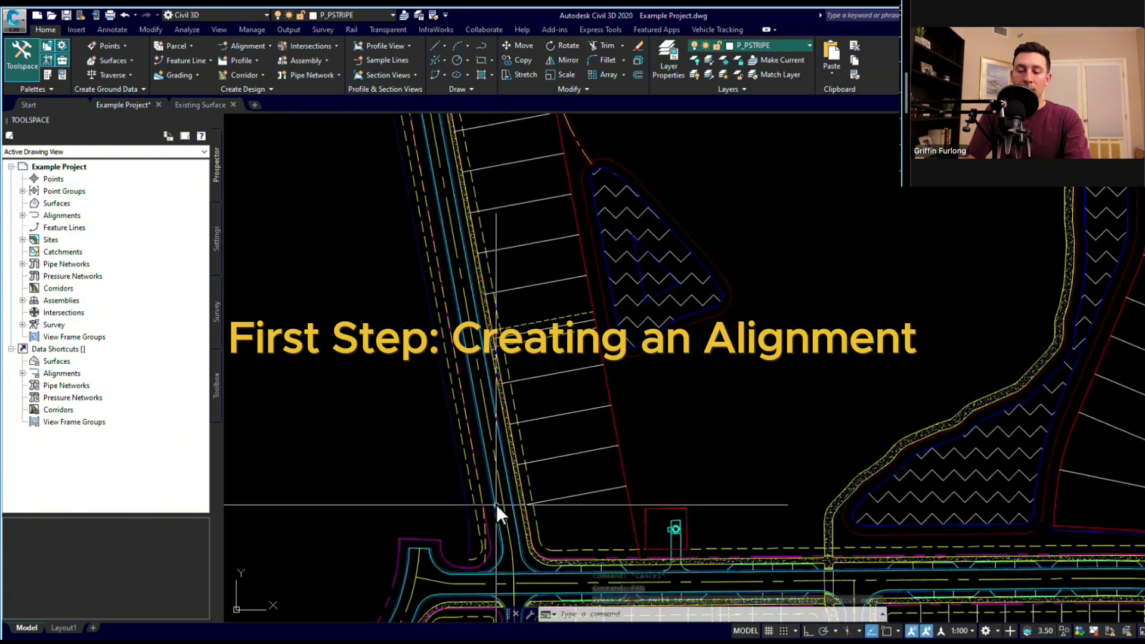
- Pan north along the western street and zoom in on its centreline
text(PA)
key(Return)
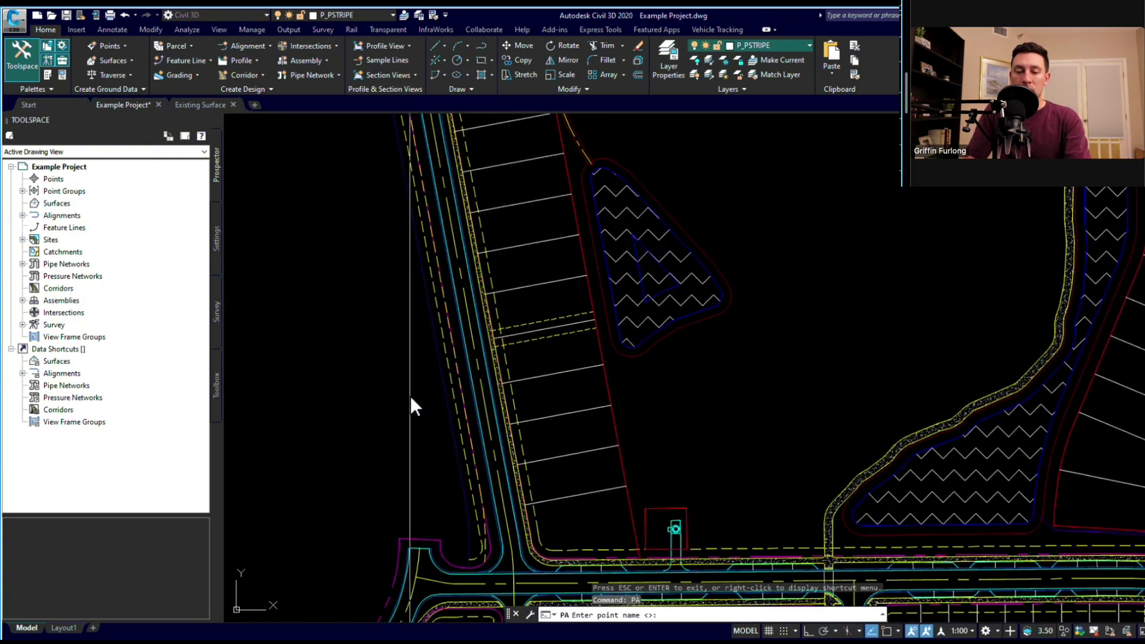
key(Escape)
key(Escape)
key(Escape)
text(pan)
key(Return)
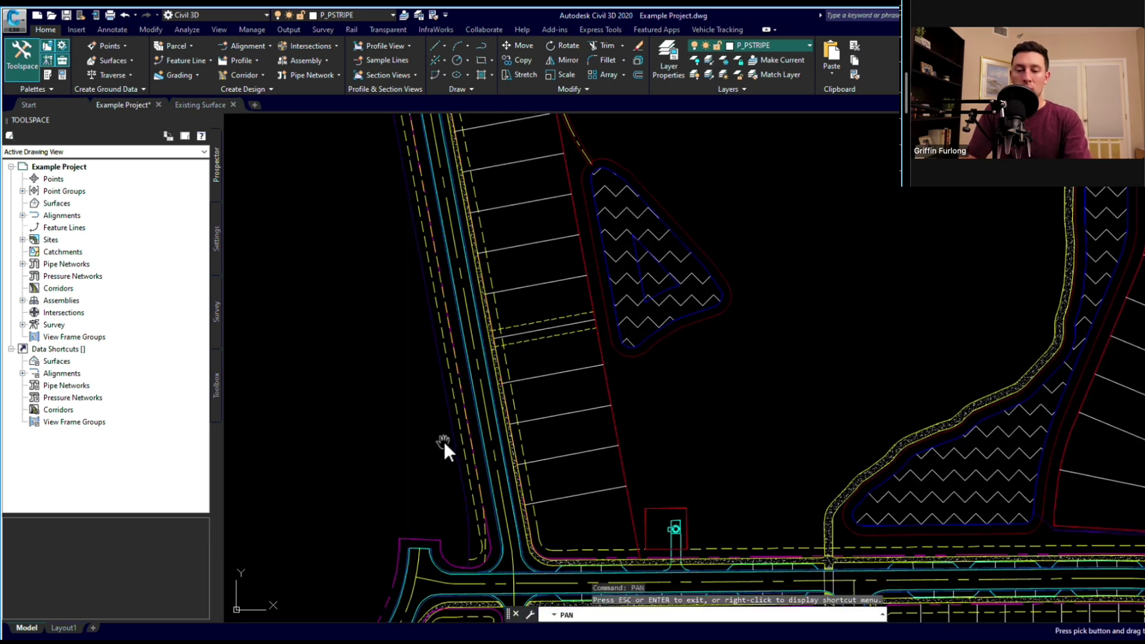
drag(499, 567, 499, 517)
scroll(500, 521, up, 3)
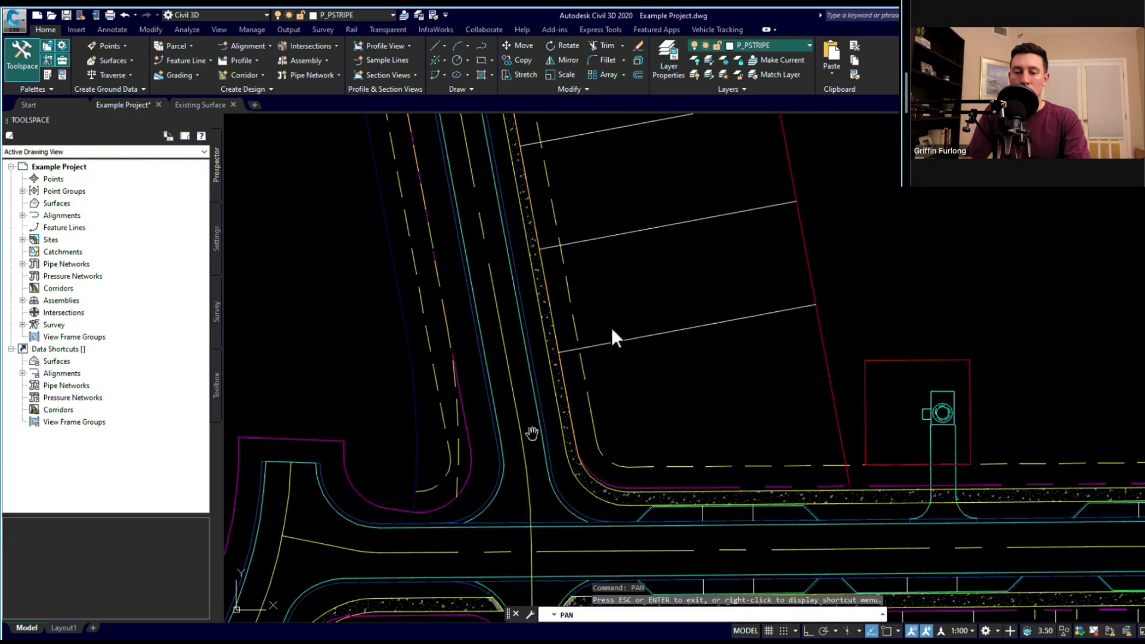
mouse_move(617, 328)
mouse_down()
mouse_move(621, 400)
mouse_move(668, 555)
mouse_up()
mouse_move(654, 224)
mouse_down()
mouse_move(703, 465)
mouse_move(512, 266)
mouse_up()
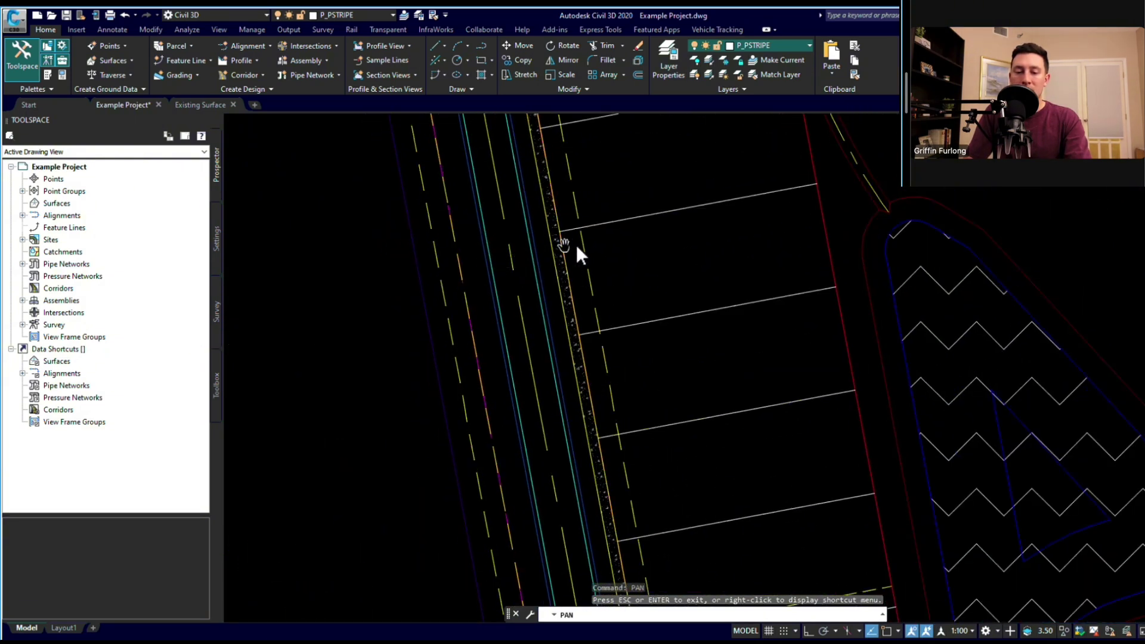
scroll(510, 266, up, 2)
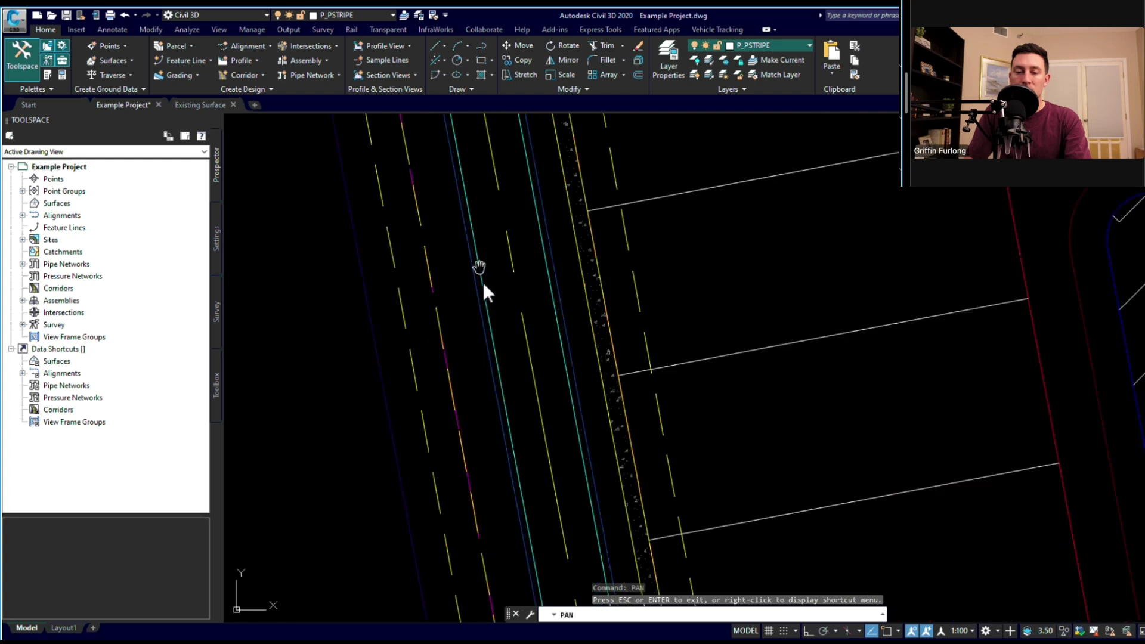
scroll(483, 282, up, 3)
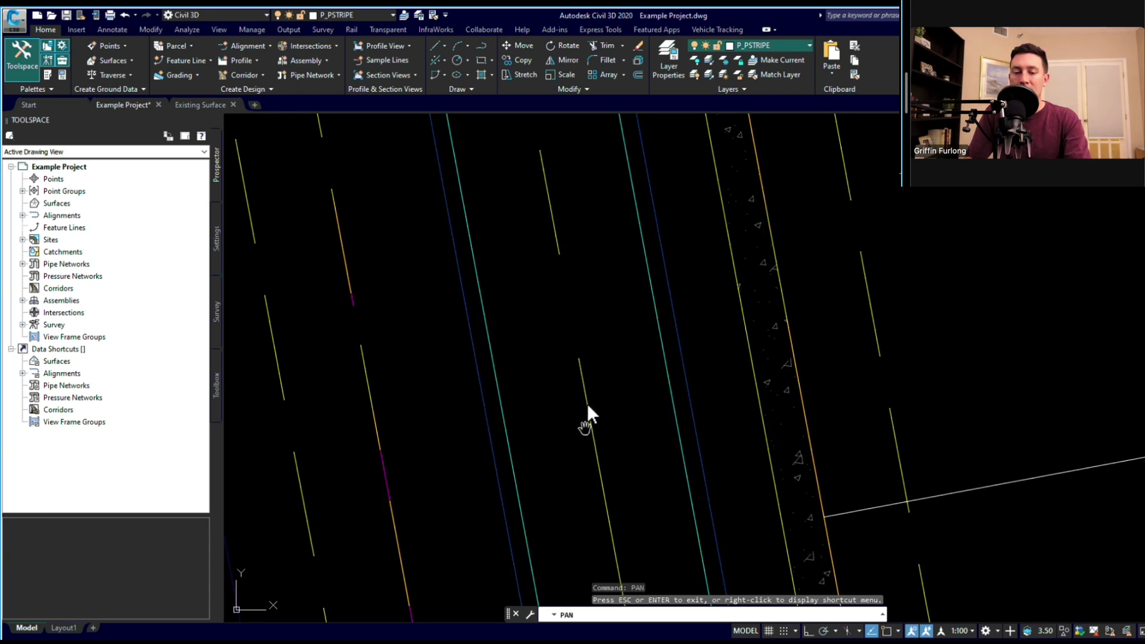
scroll(585, 397, down, 4)
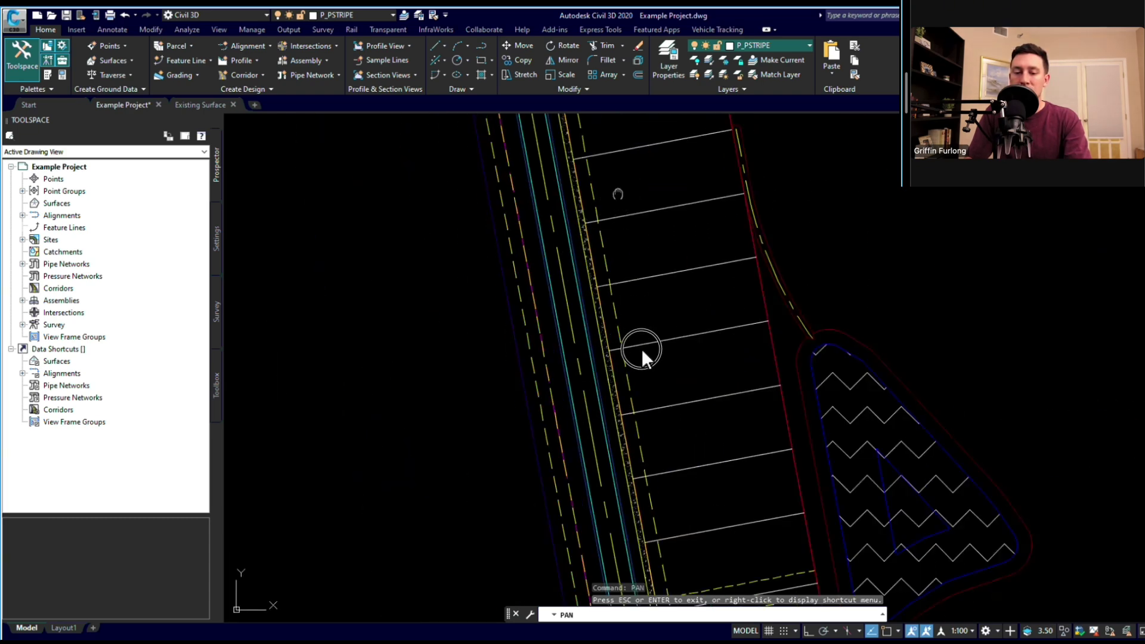
- Launch Create Alignment from Objects from the Home tab's Alignment dropdown
drag(664, 463, 672, 308)
key(Escape)
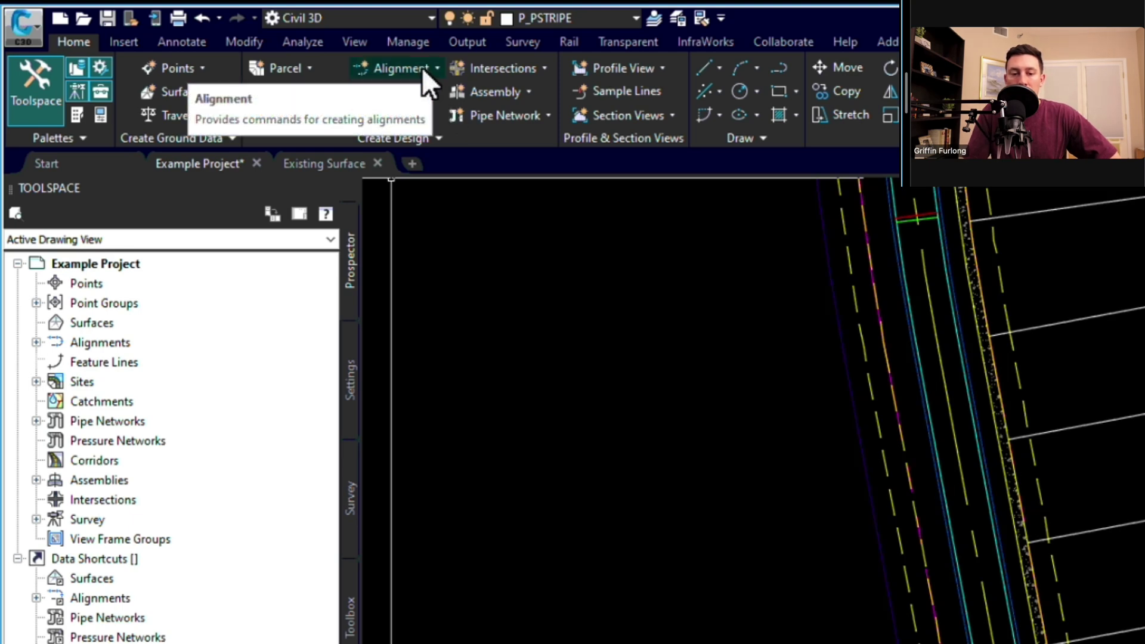
click(421, 67)
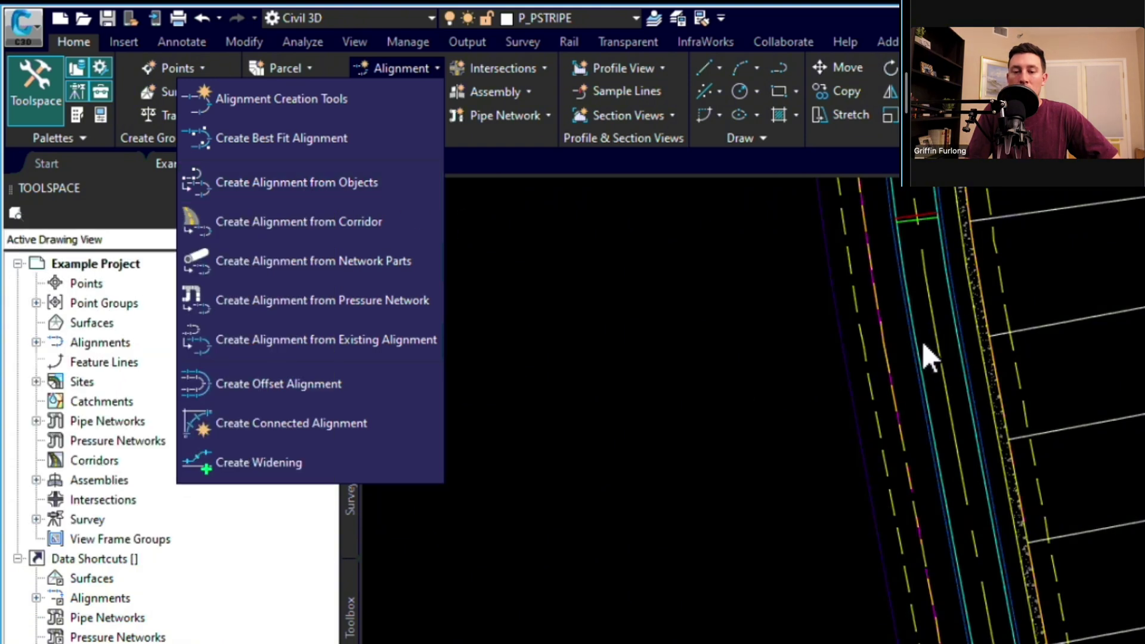
click(338, 173)
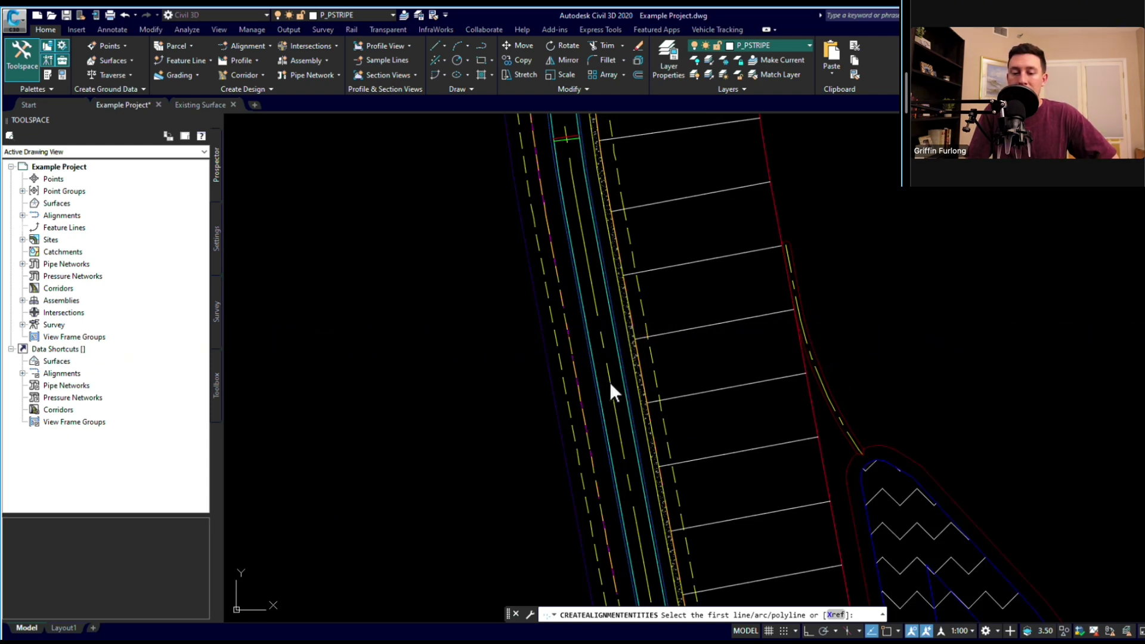
- Pick the western street's centreline polyline and accept its northward alignment direction
click(609, 381)
key(Return)
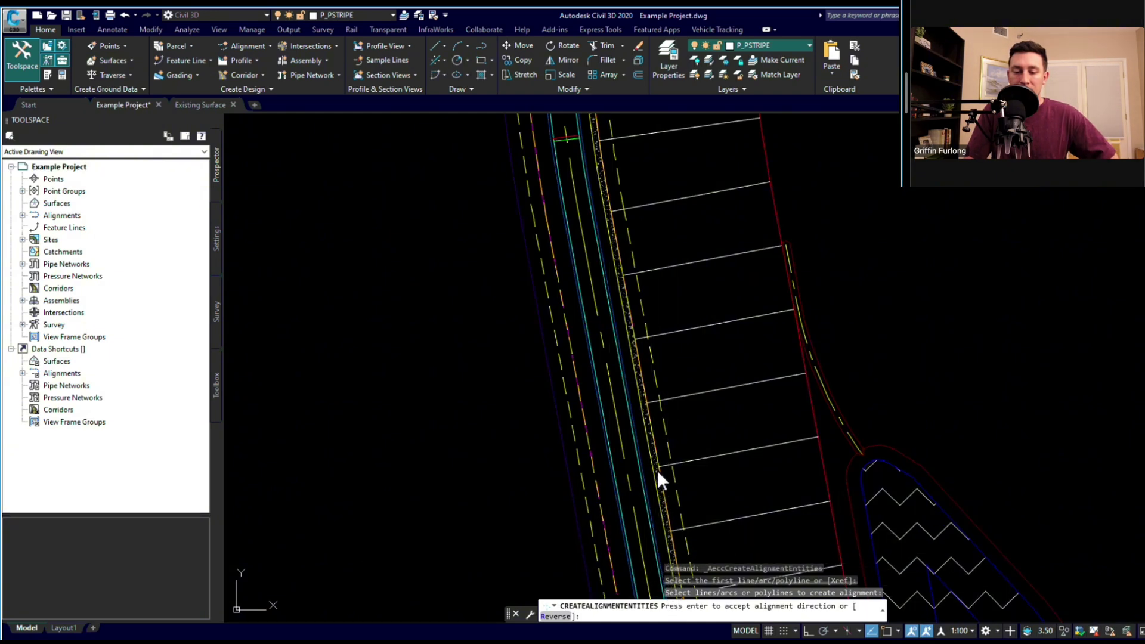
scroll(711, 435, down, 5)
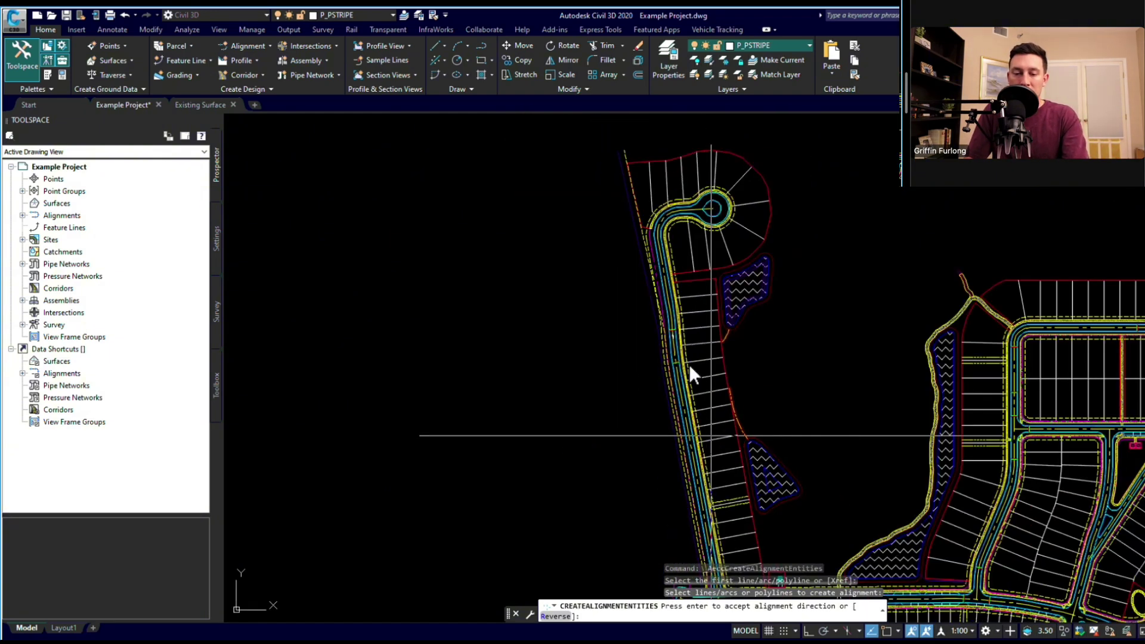
scroll(677, 337, up, 5)
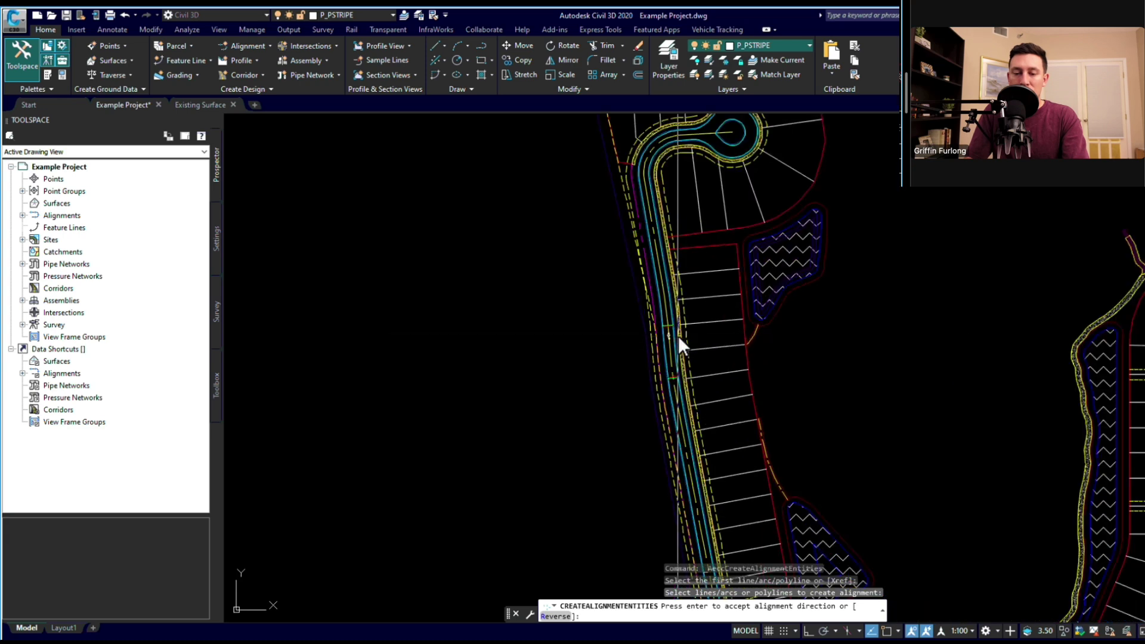
scroll(632, 335, up, 8)
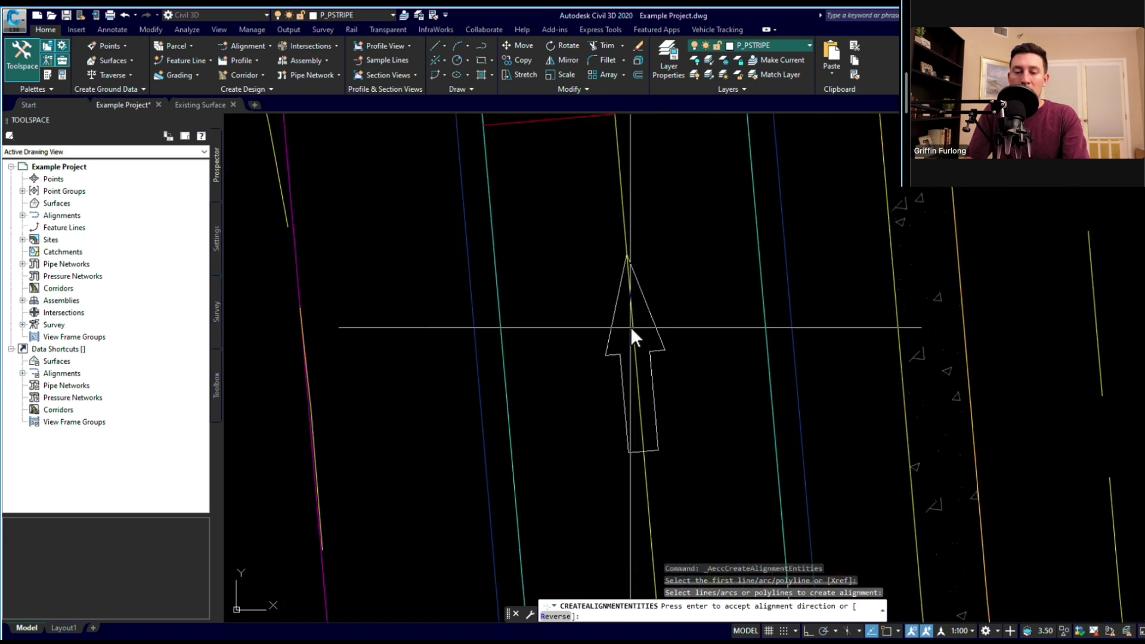
scroll(651, 345, down, 2)
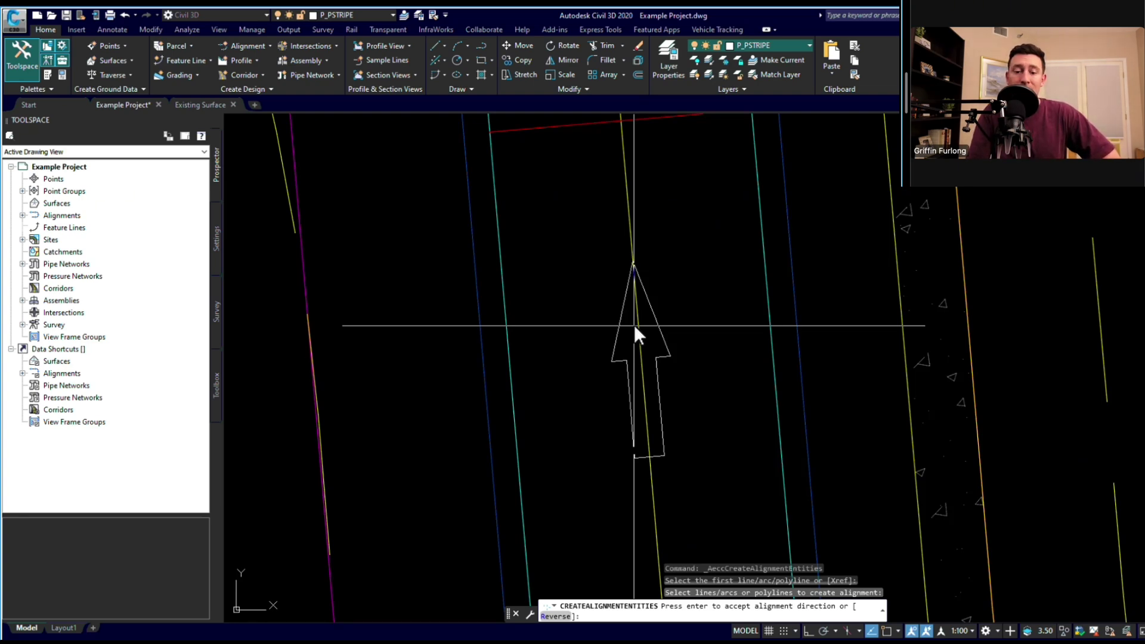
key(Return)
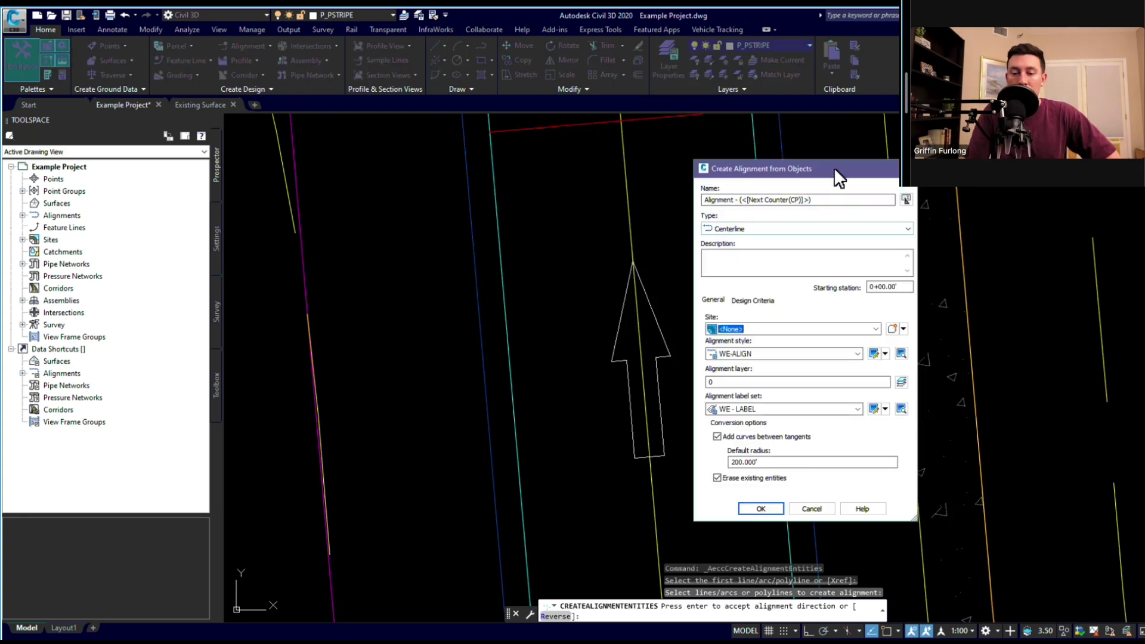
- Name the alignment 'STREET A' and turn off Erase existing entities
drag(834, 167, 760, 165)
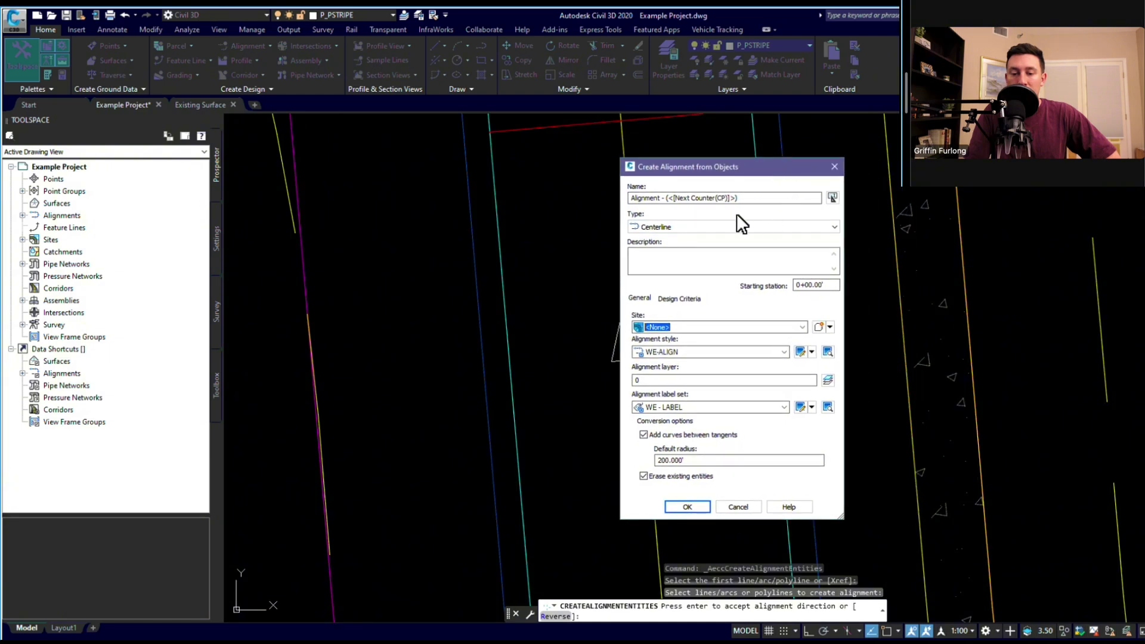
double_click(750, 198)
drag(753, 199, 624, 198)
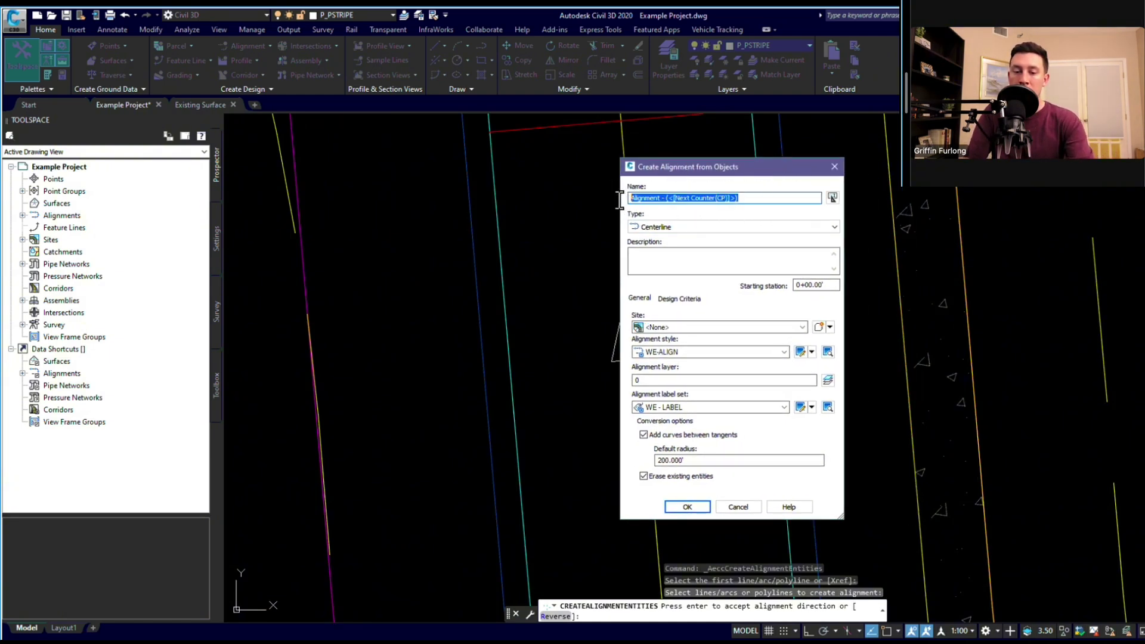
text(STR)
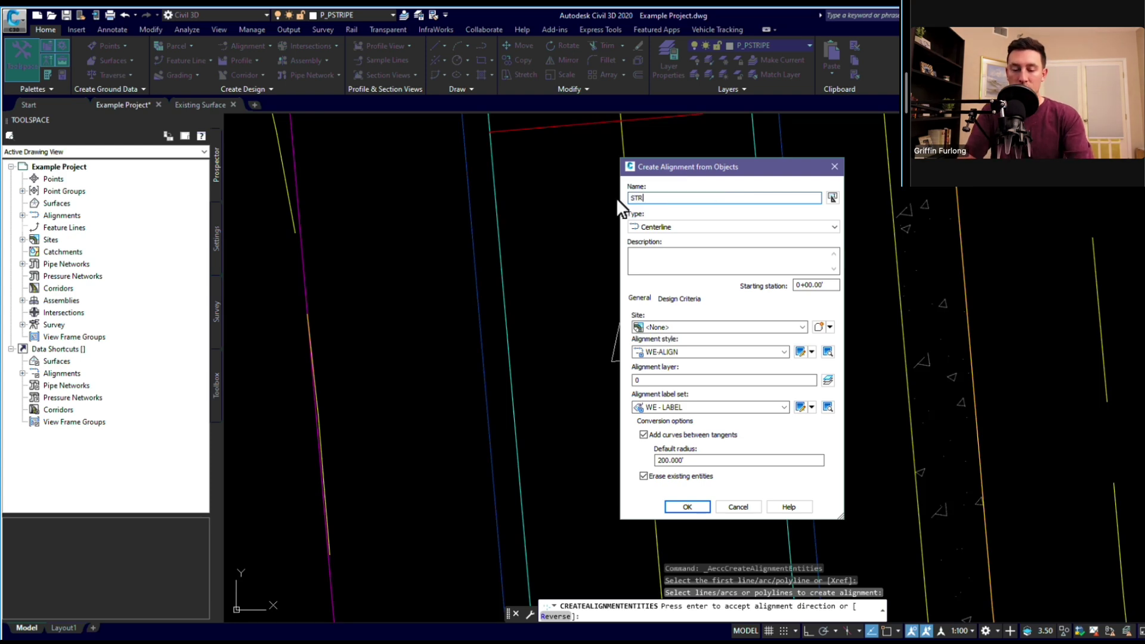
text(EET A)
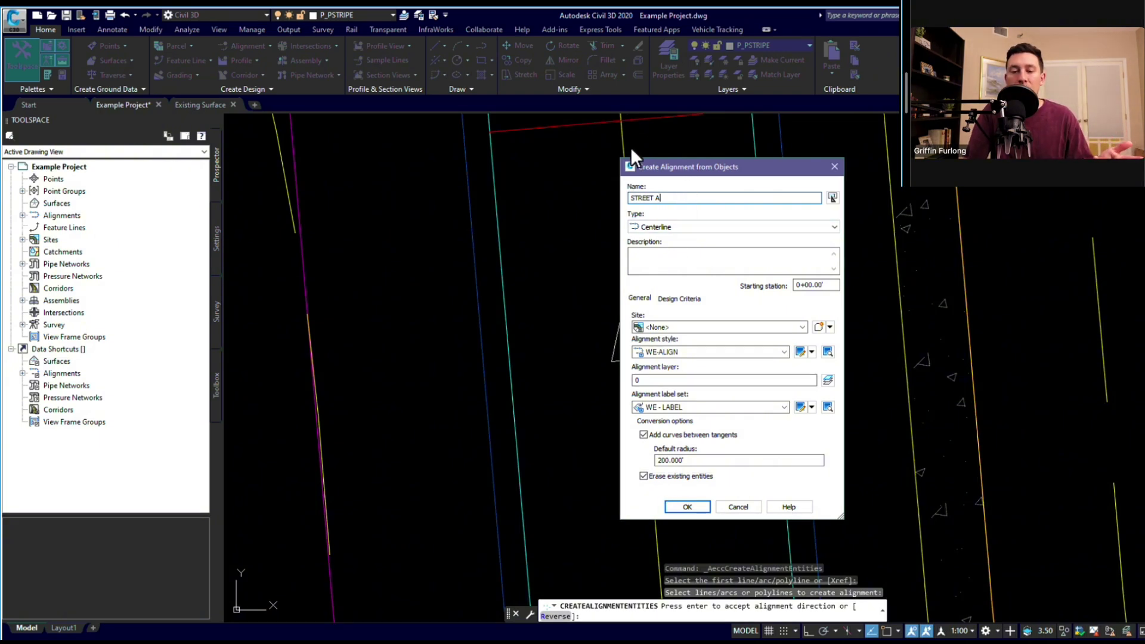
click(642, 476)
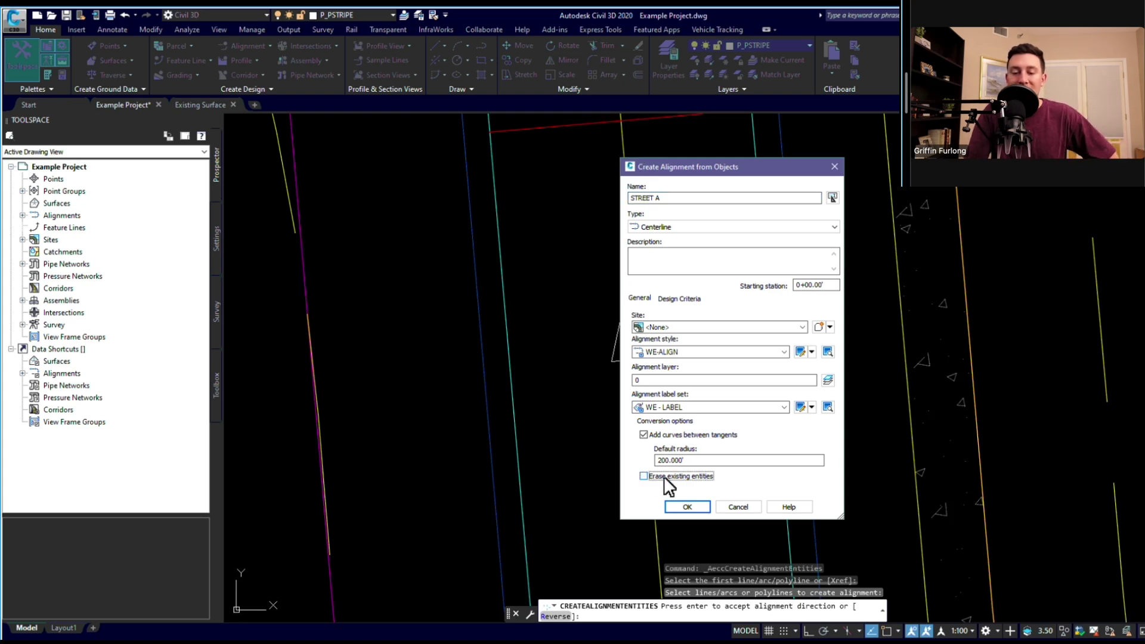
- Create the STREET A alignment and zoom out to see it
click(687, 507)
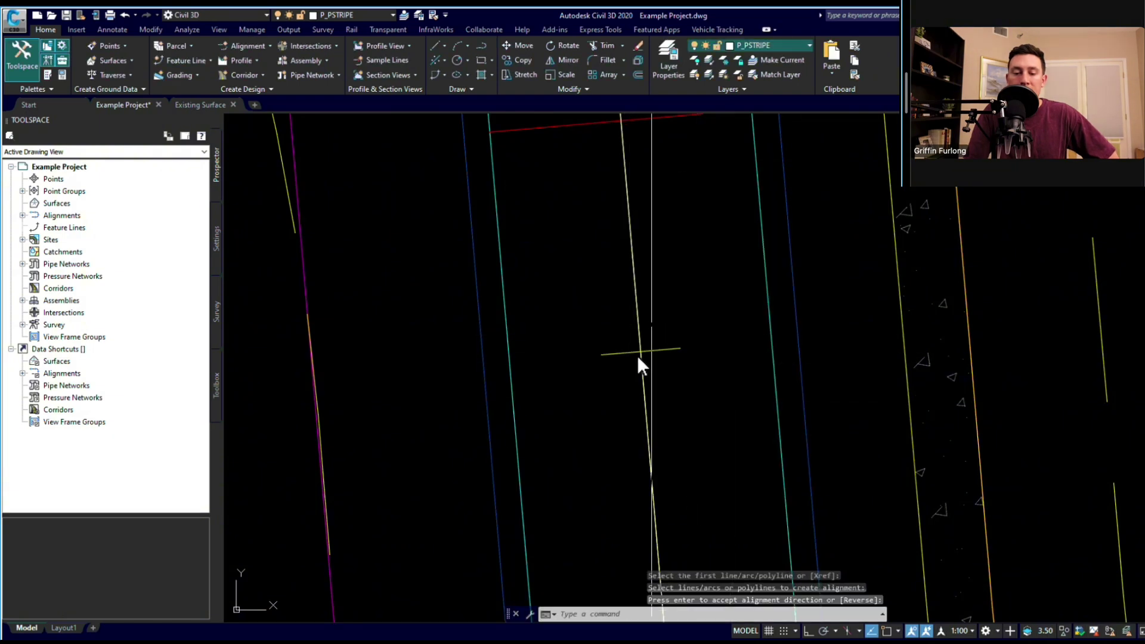
scroll(672, 341, down, 3)
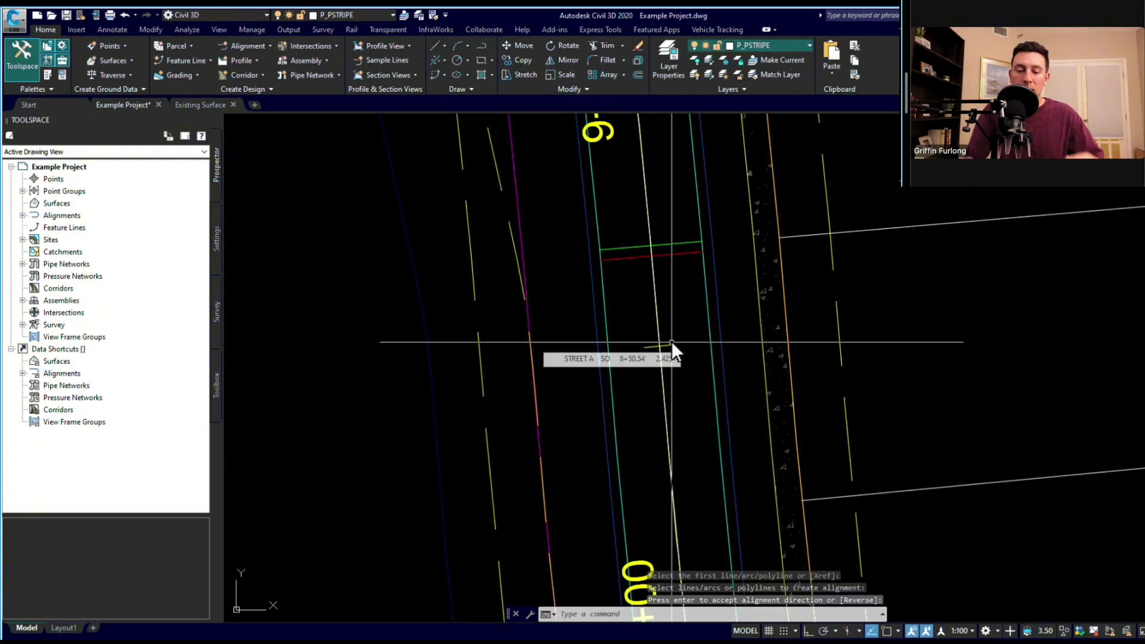
scroll(672, 341, down, 3)
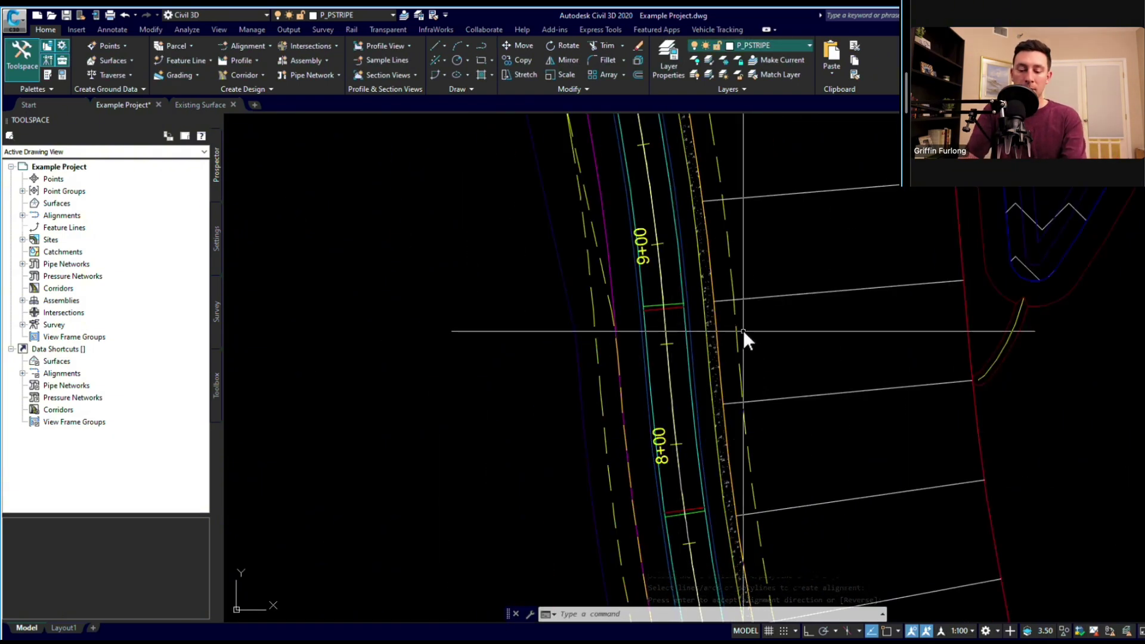
- Pan along STREET A from station 10+00 past the curve to the cul-de-sac
text(pan)
key(Return)
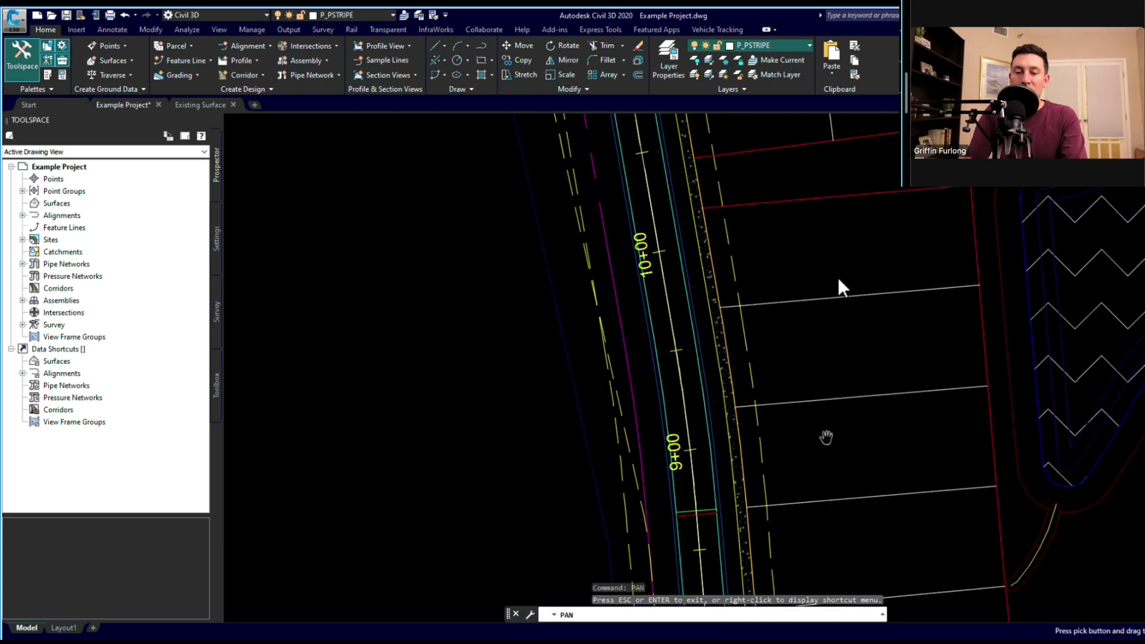
drag(831, 243, 850, 470)
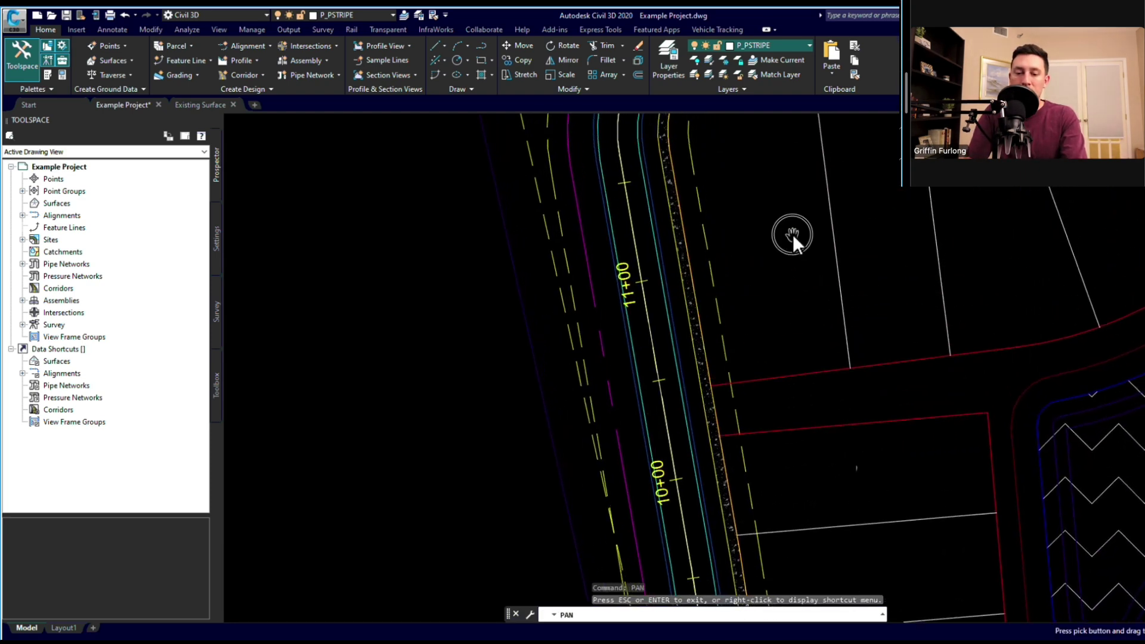
mouse_move(795, 235)
mouse_down()
mouse_move(785, 422)
mouse_move(775, 425)
mouse_up()
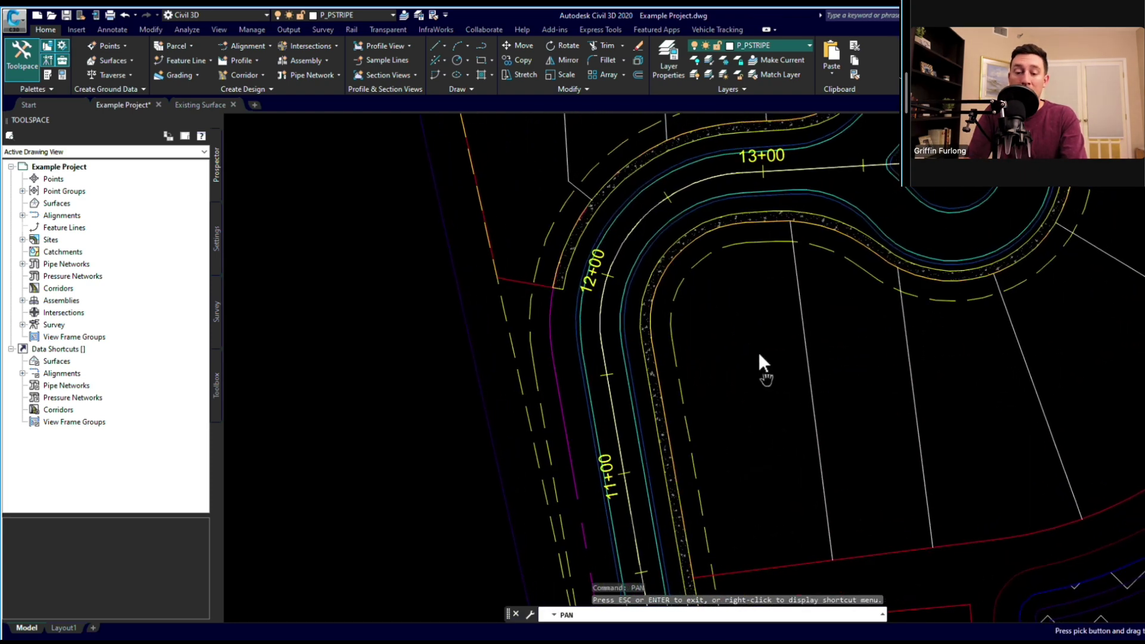
mouse_move(759, 353)
mouse_down()
mouse_move(739, 407)
mouse_move(686, 395)
mouse_up()
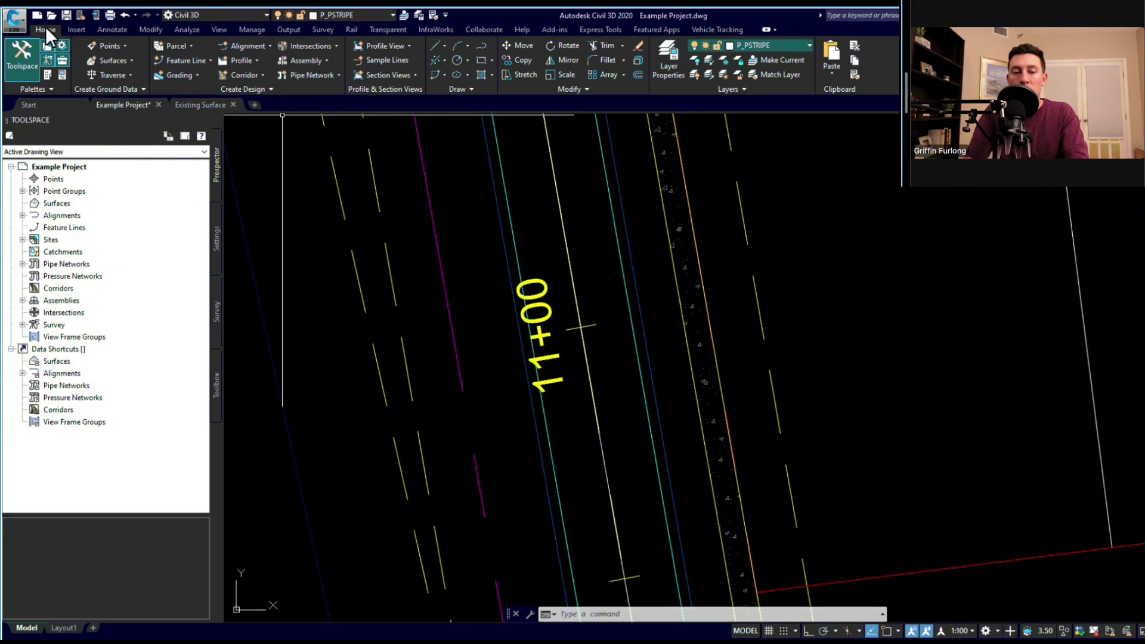
- Open the Create Design panel's Profile dropdown to reveal Create Surface Profile
click(246, 62)
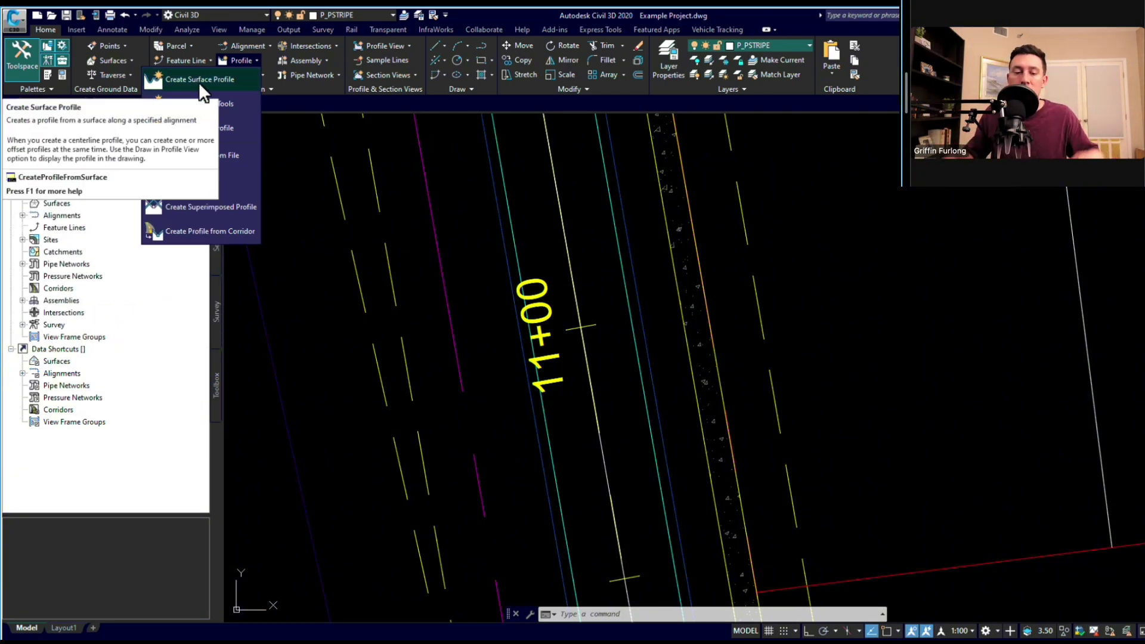
click(230, 81)
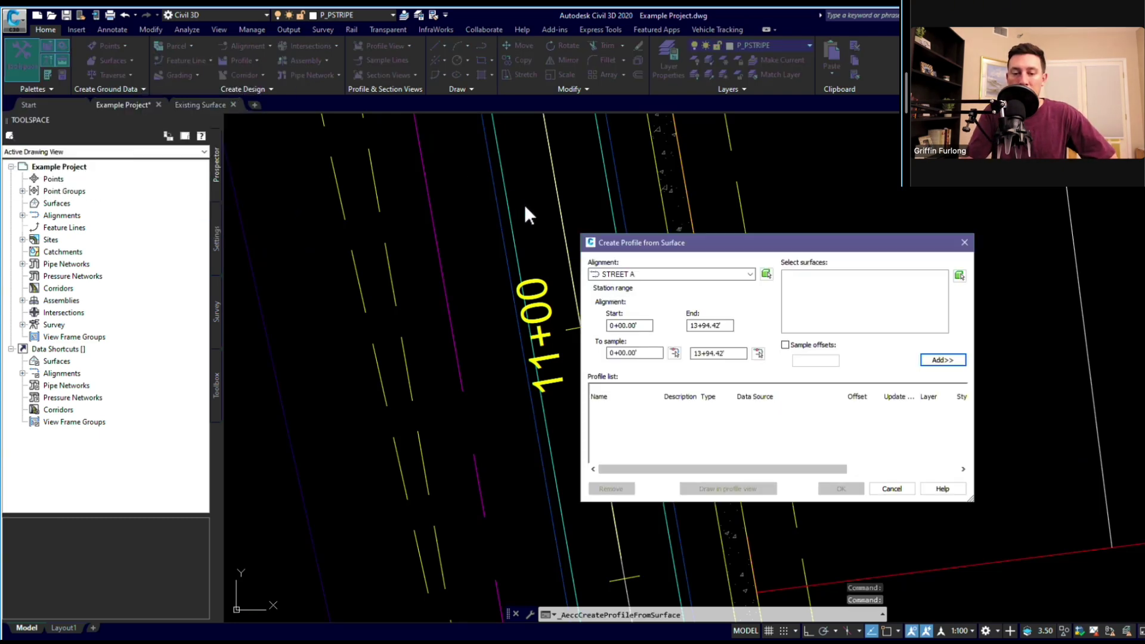
drag(656, 238, 659, 193)
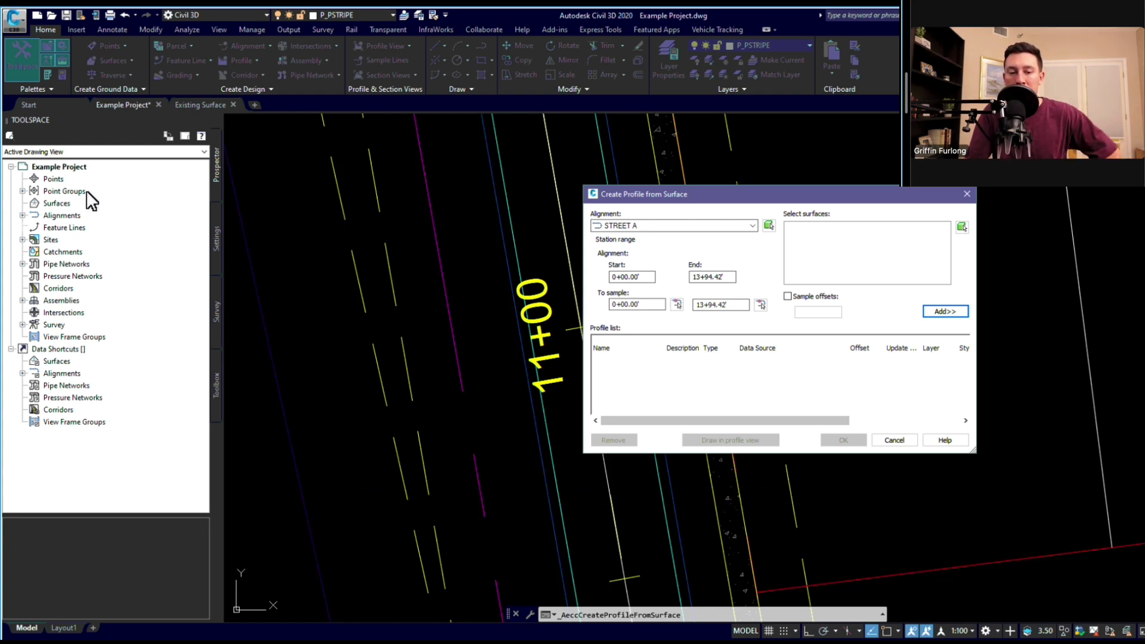
click(55, 204)
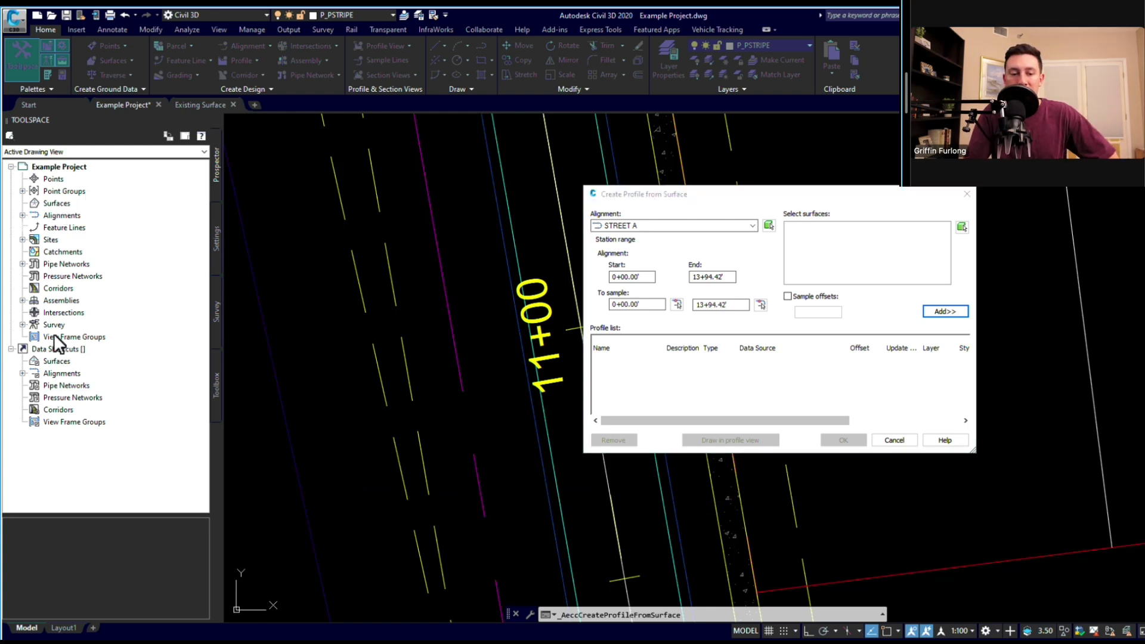
click(61, 256)
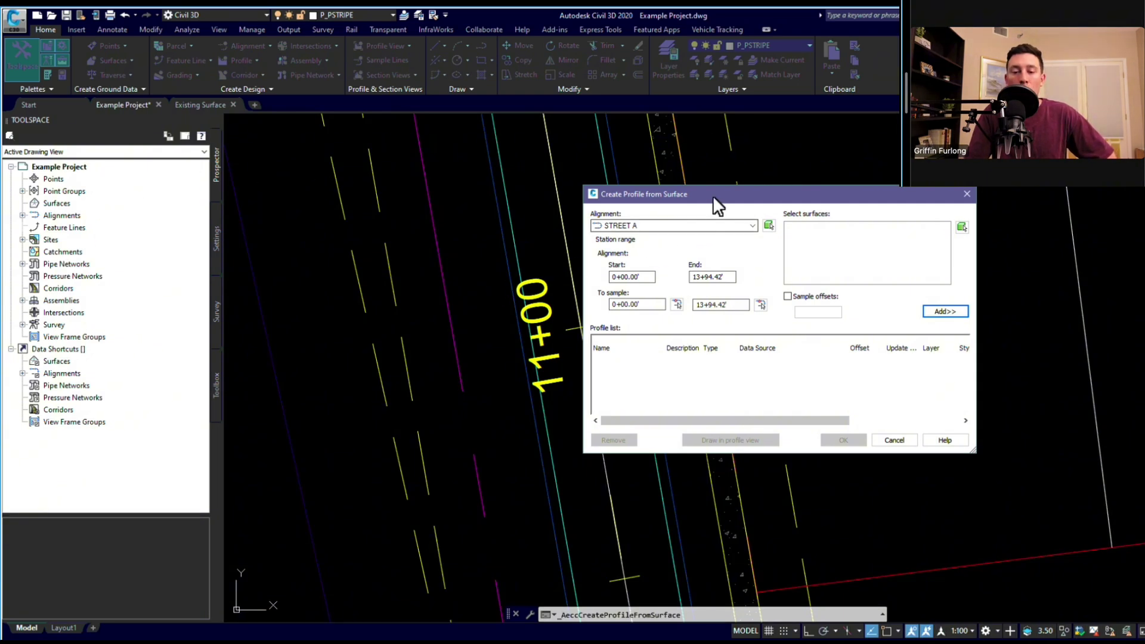
key(Escape)
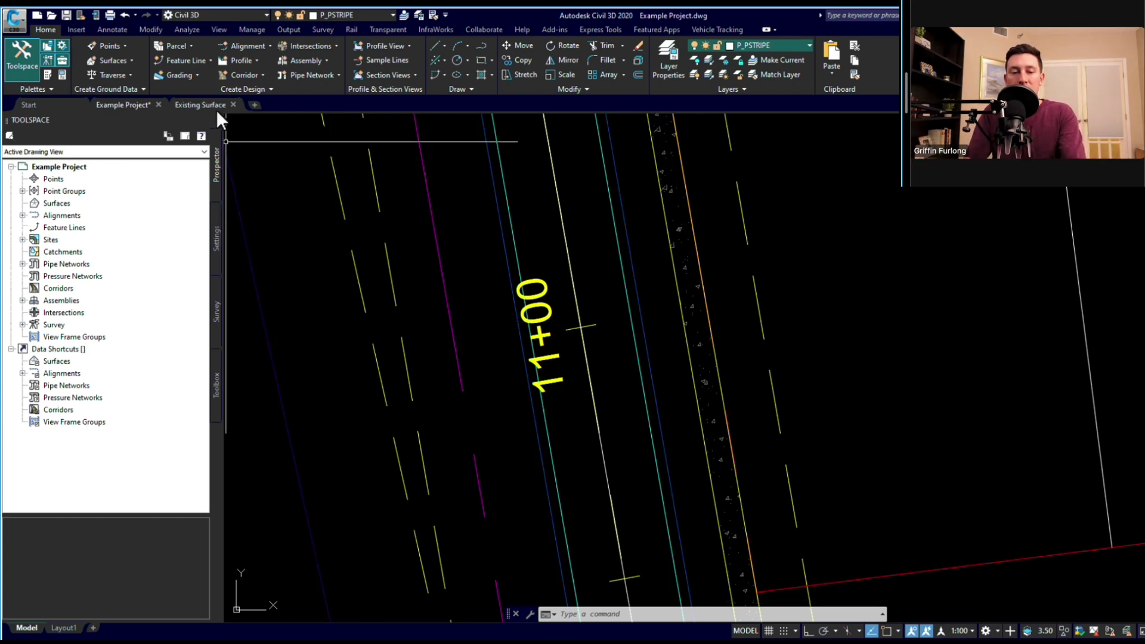
- Switch to the Existing Surface drawing with the site's ground contours
mouse_move(209, 106)
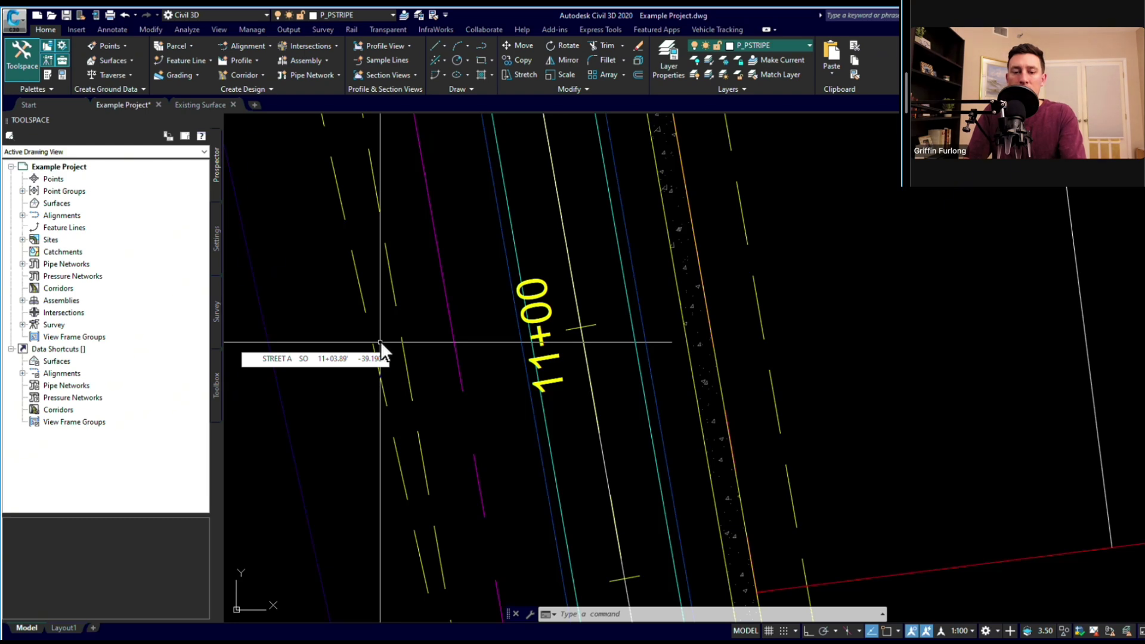
click(209, 105)
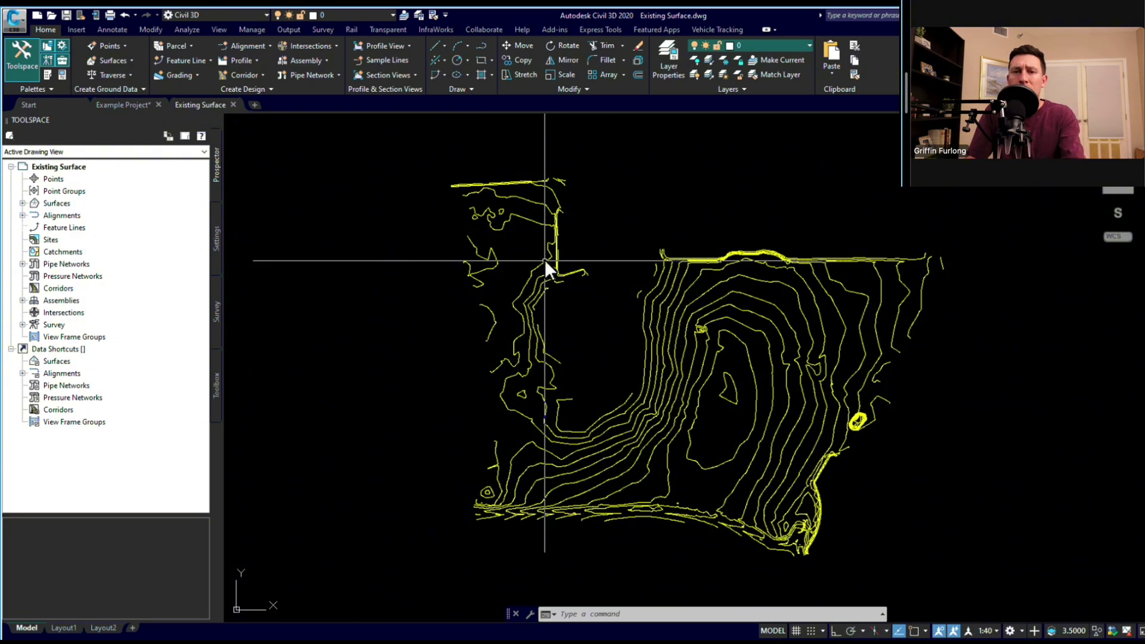
- Create a new data shortcuts project folder named 'Example Project'
click(89, 361)
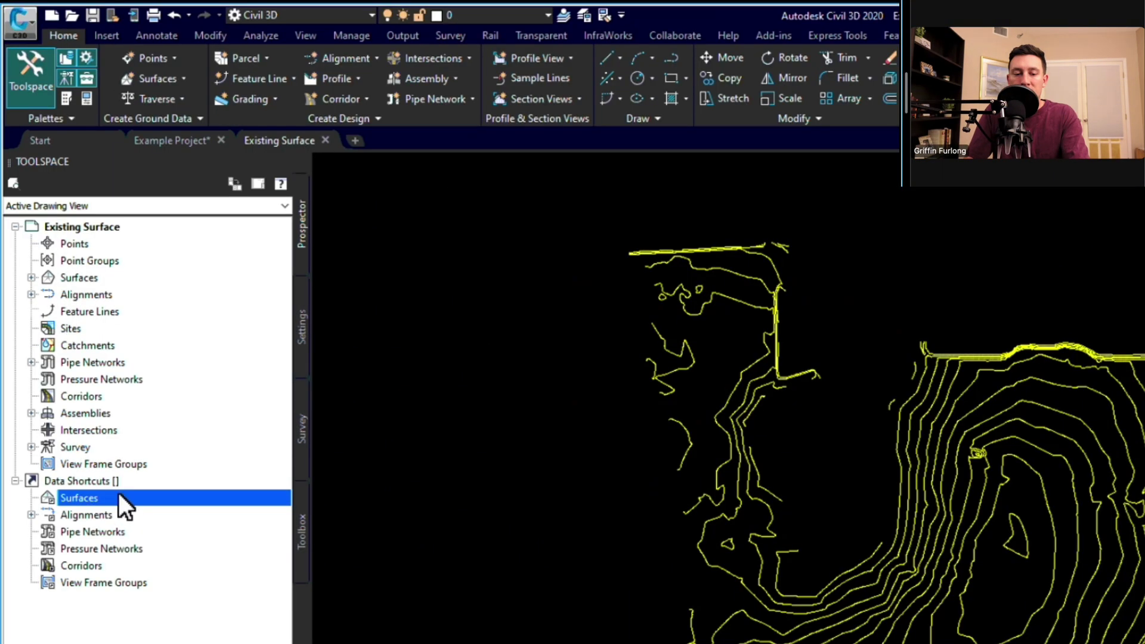
right_click(116, 480)
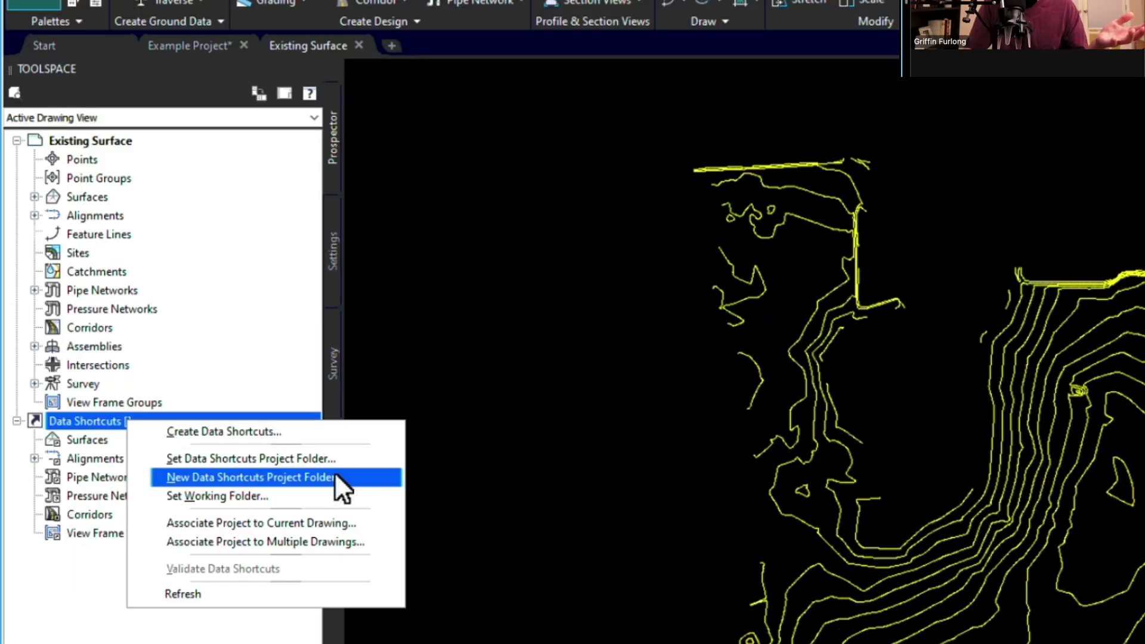
click(303, 529)
click(335, 478)
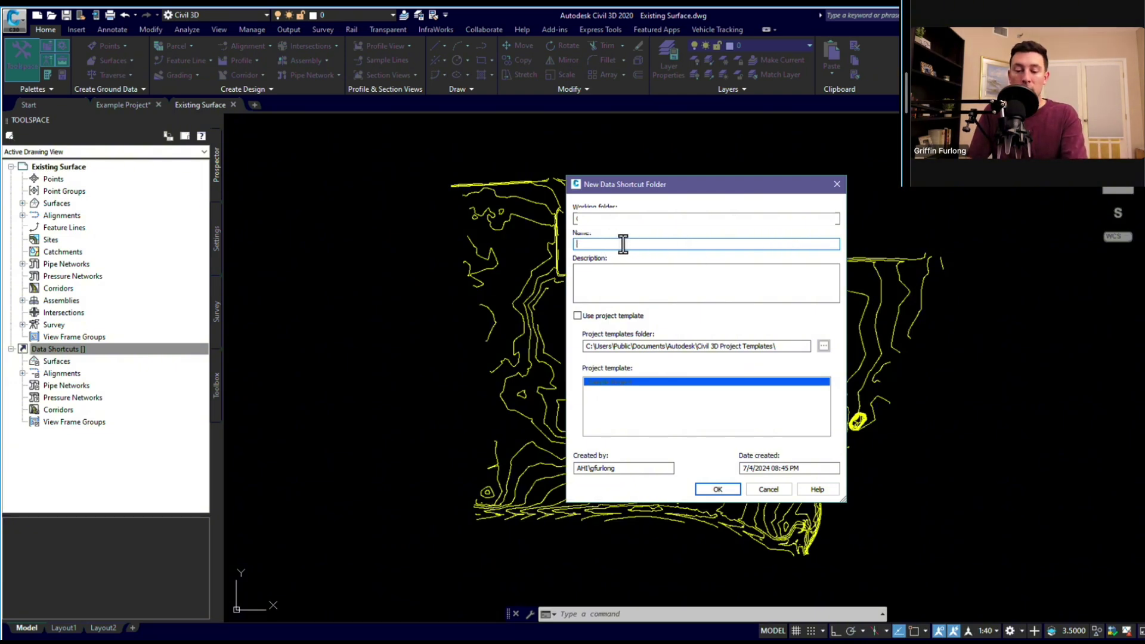
text(xample Project)
key(Return)
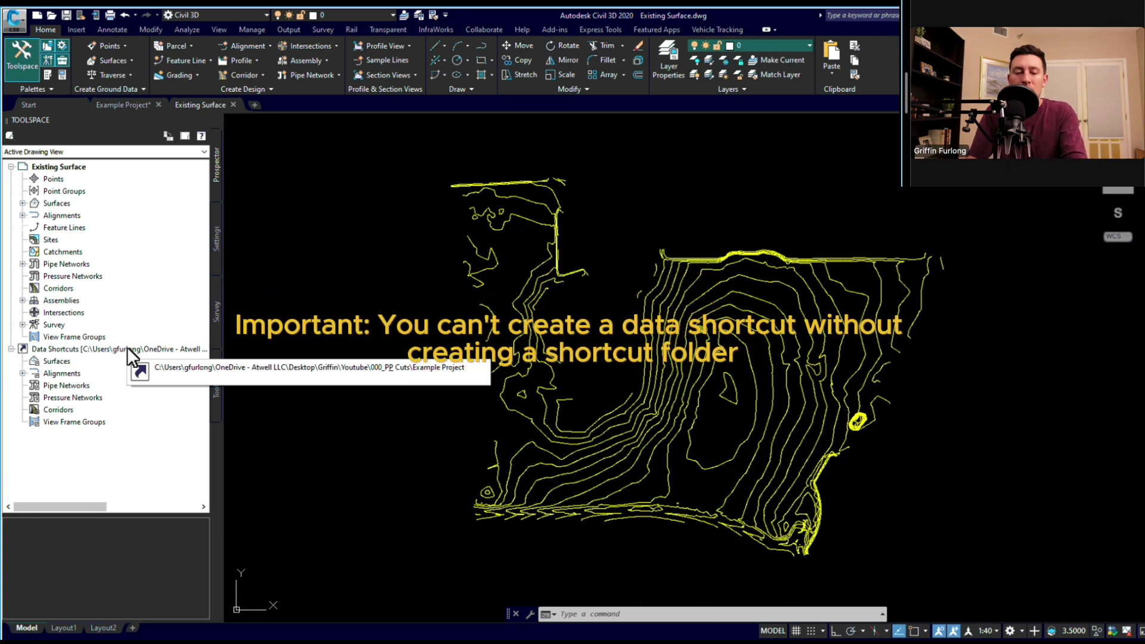
- Create a data shortcut for the Existing Grade surface and expand it under Surfaces
click(63, 361)
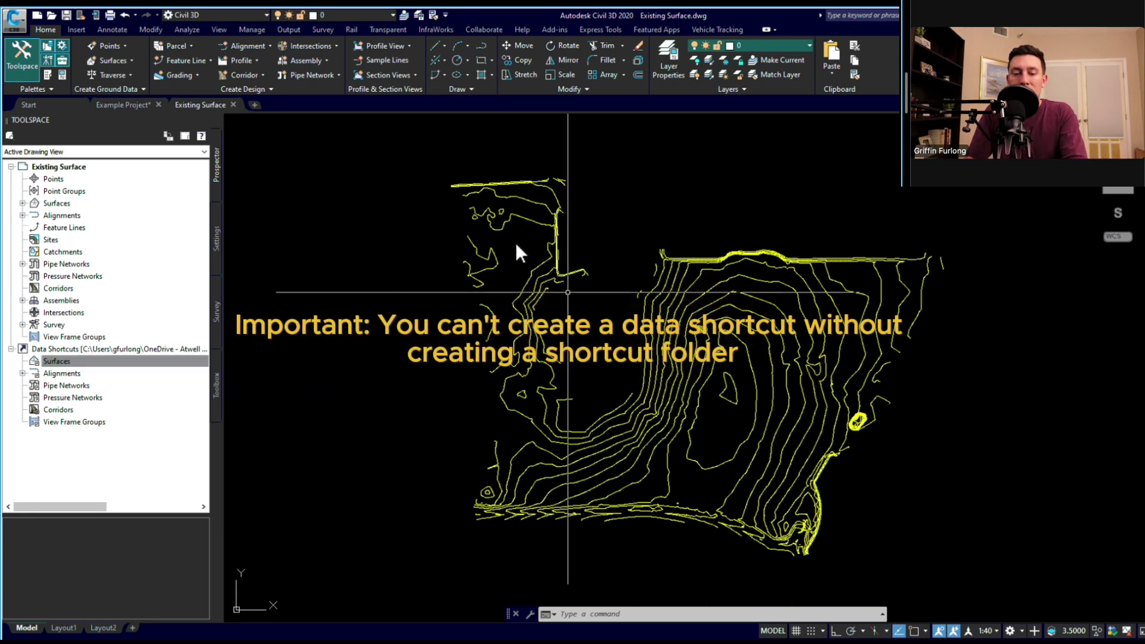
right_click(71, 364)
right_click(69, 349)
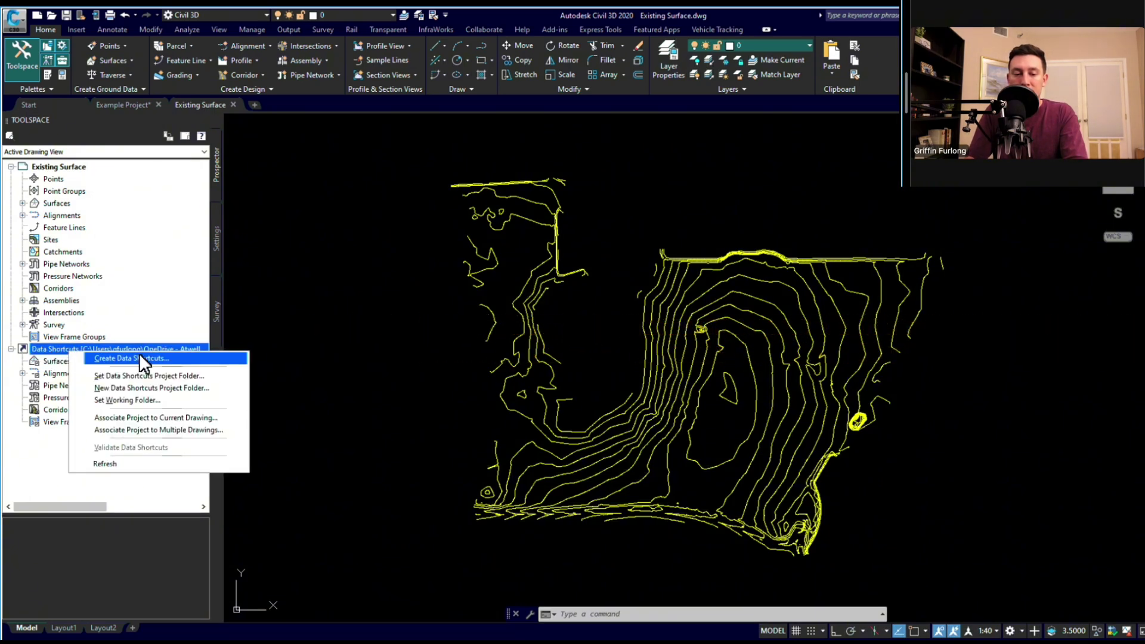
click(164, 357)
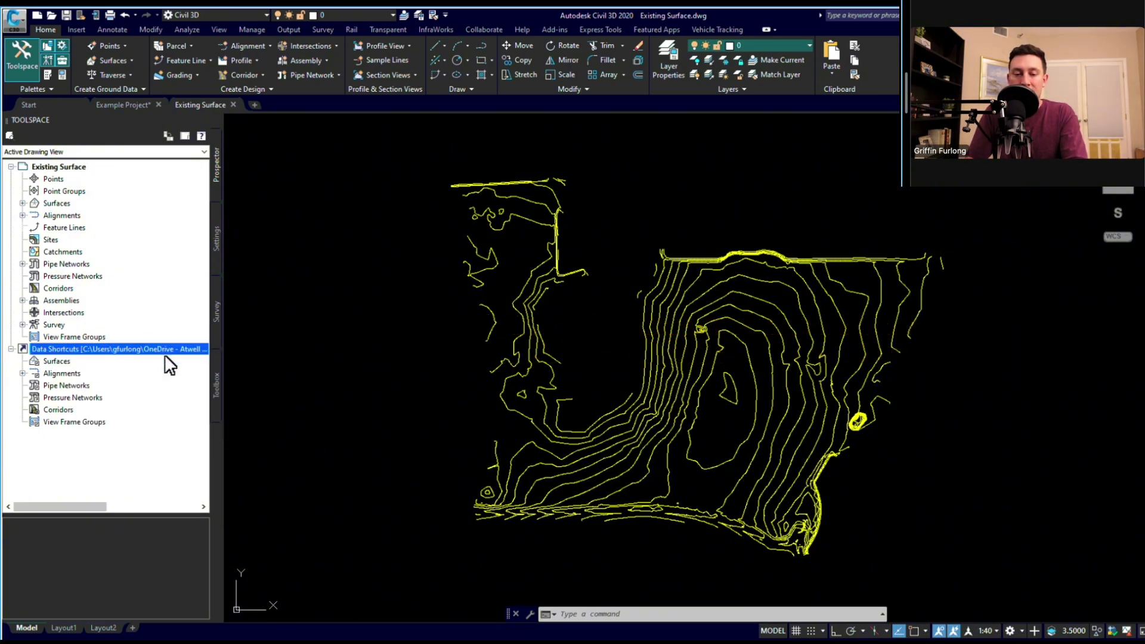
right_click(101, 360)
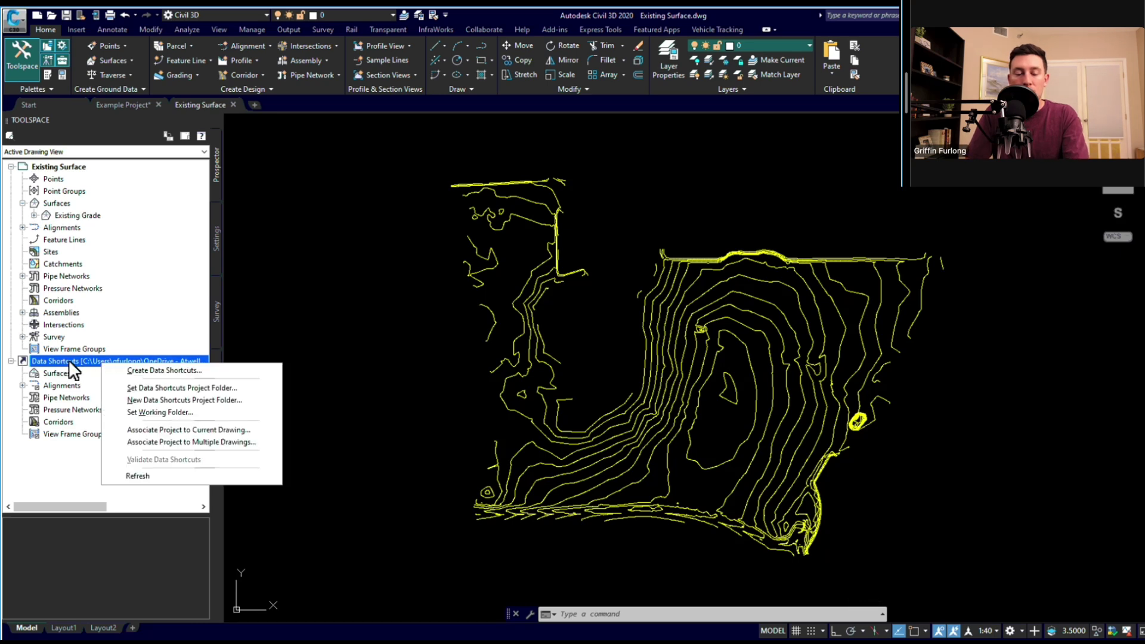
click(202, 370)
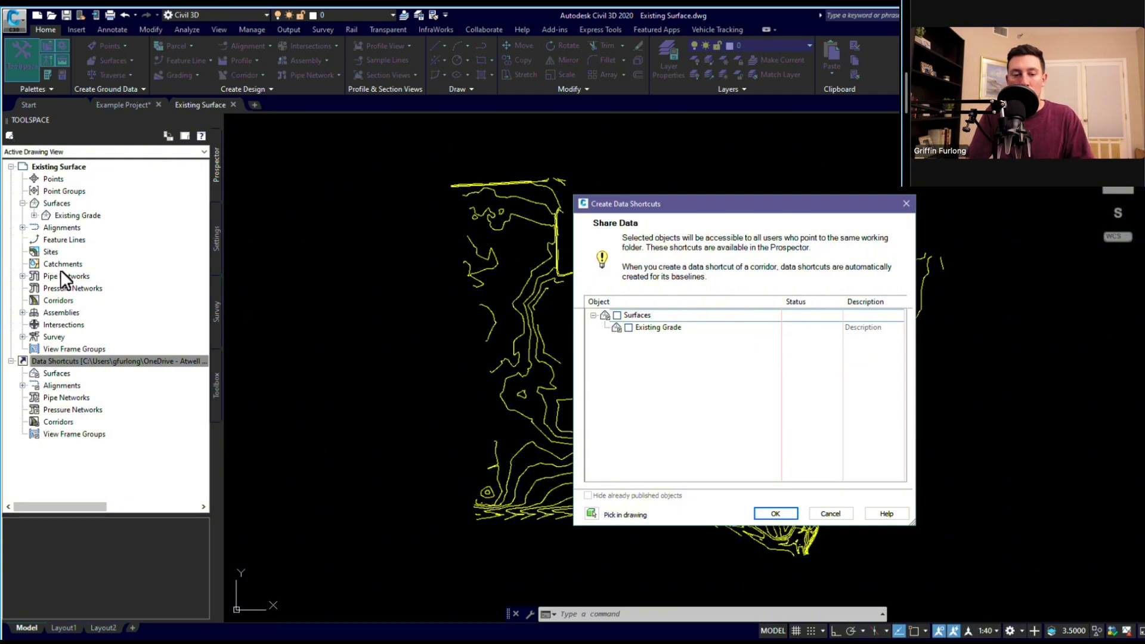
click(617, 315)
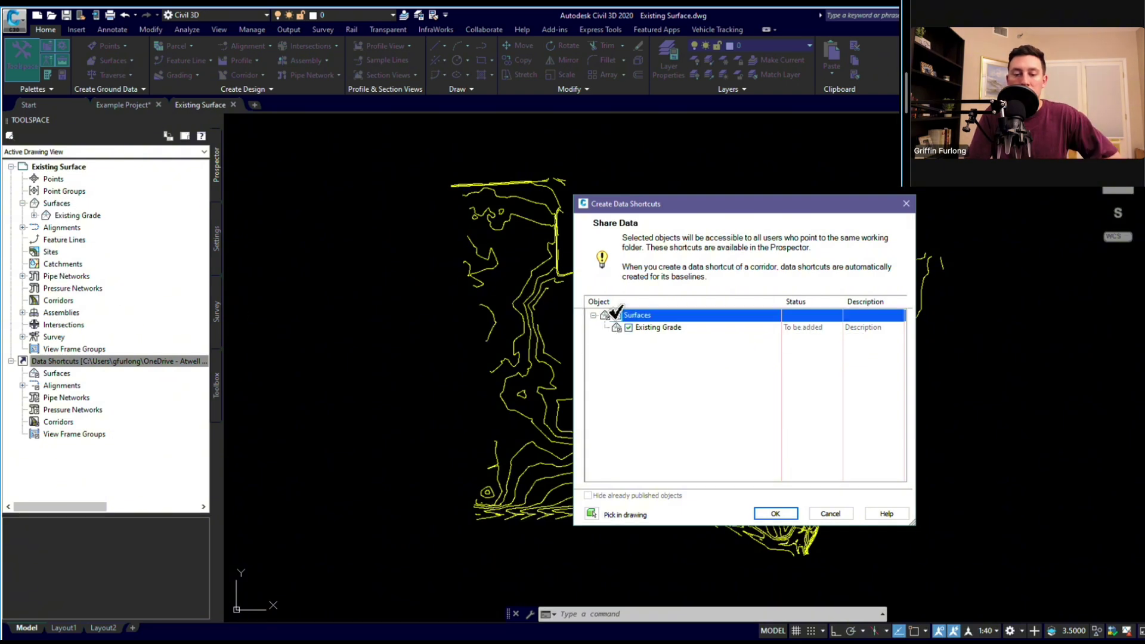
click(776, 513)
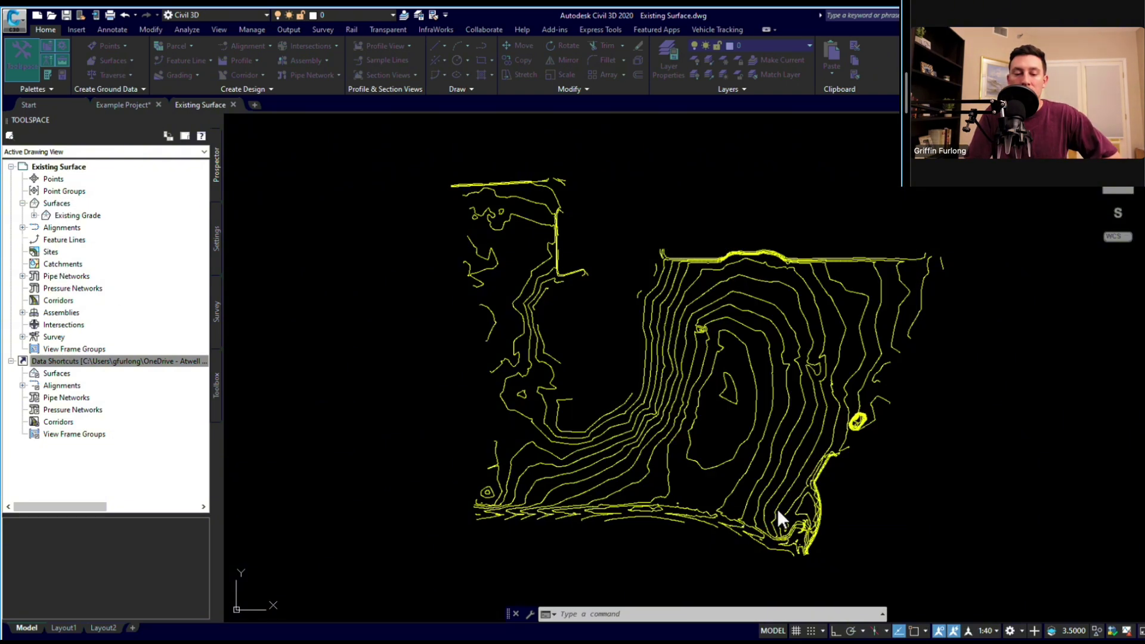
click(166, 362)
click(22, 374)
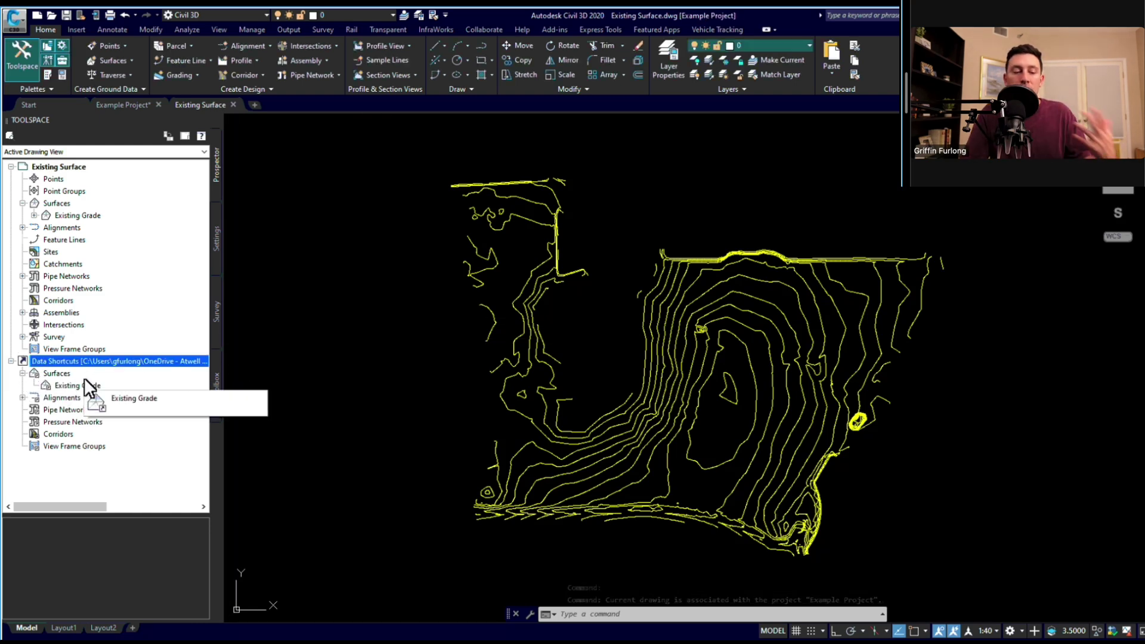
- Return to the Example Project drawing and select the Existing Grade surface shortcut
click(118, 106)
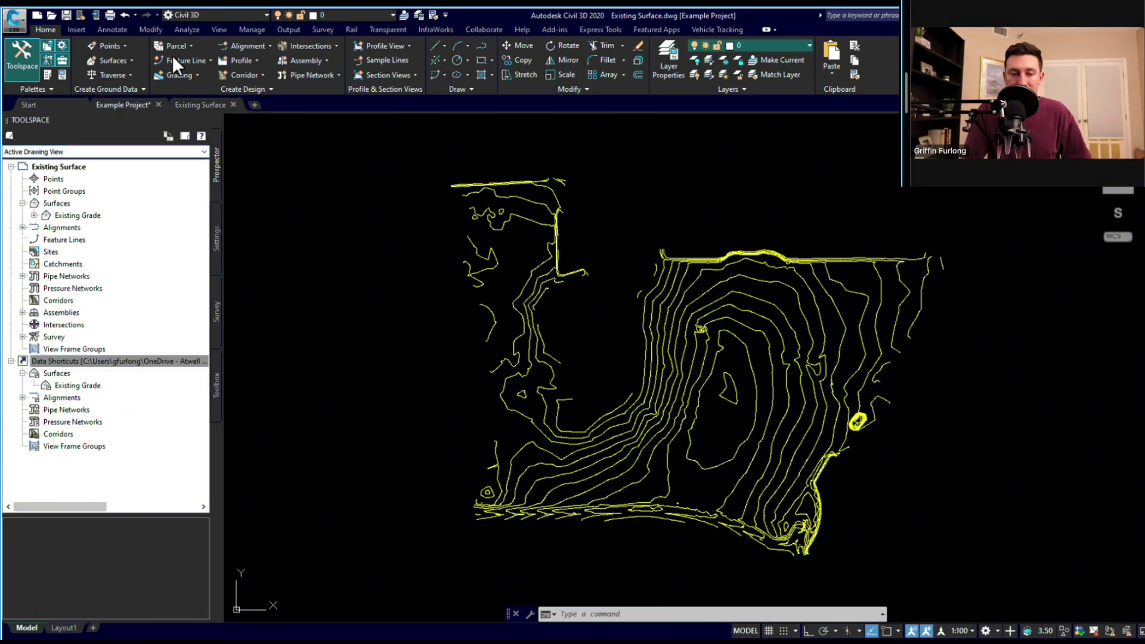
click(124, 105)
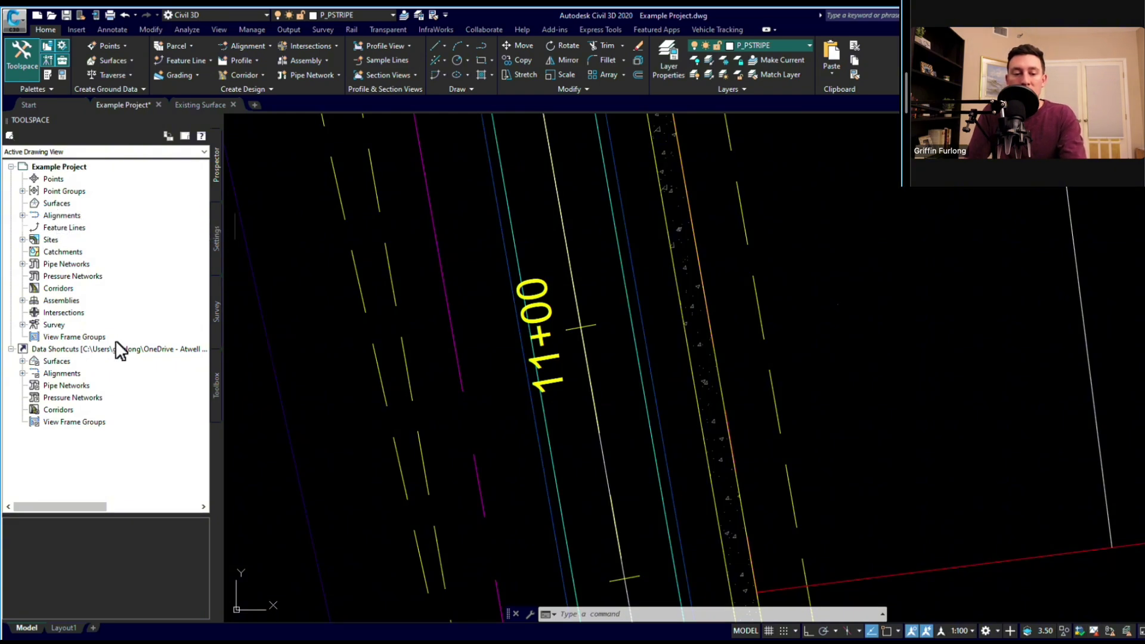
click(65, 351)
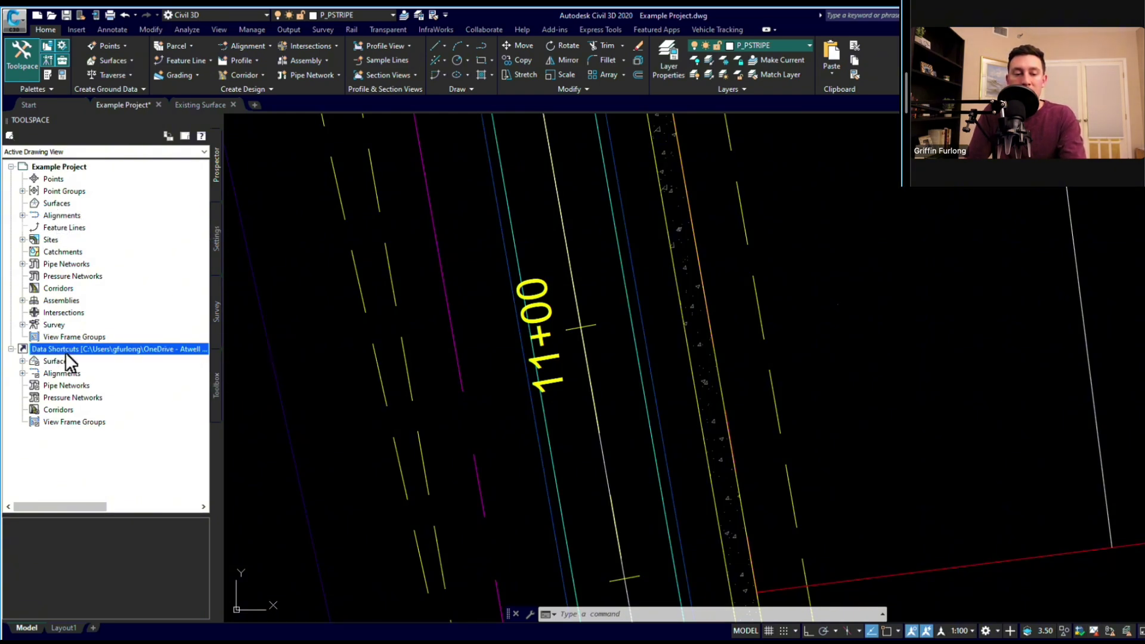
click(21, 361)
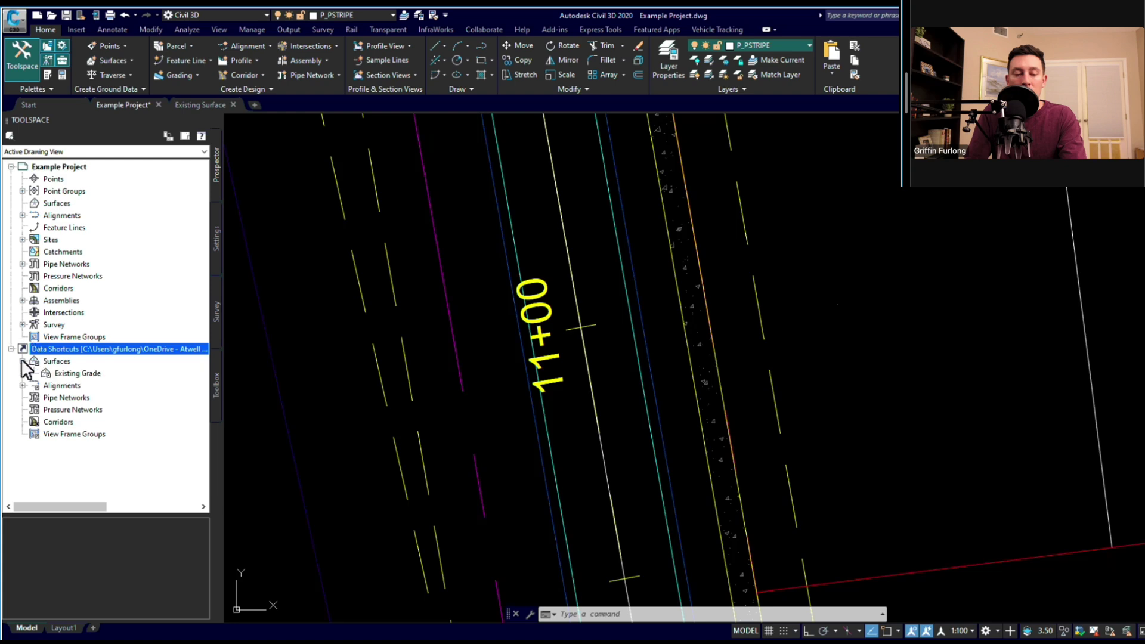
click(66, 374)
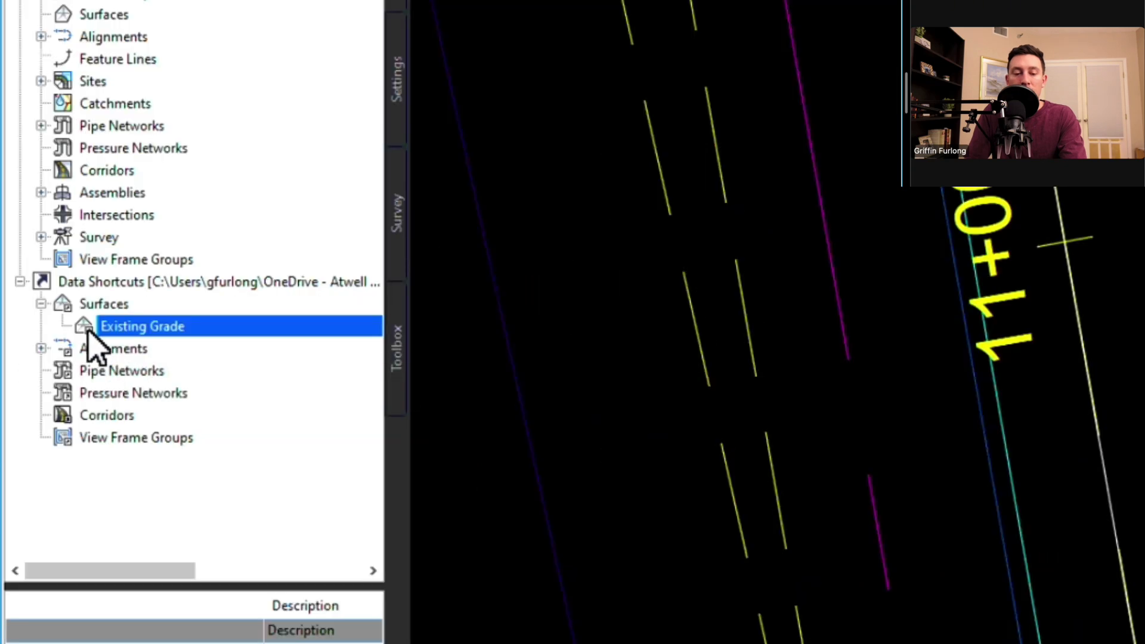
drag(87, 329, 94, 337)
- Create a reference to the Existing Grade surface shortcut, keeping the Standard surface style
right_click(136, 333)
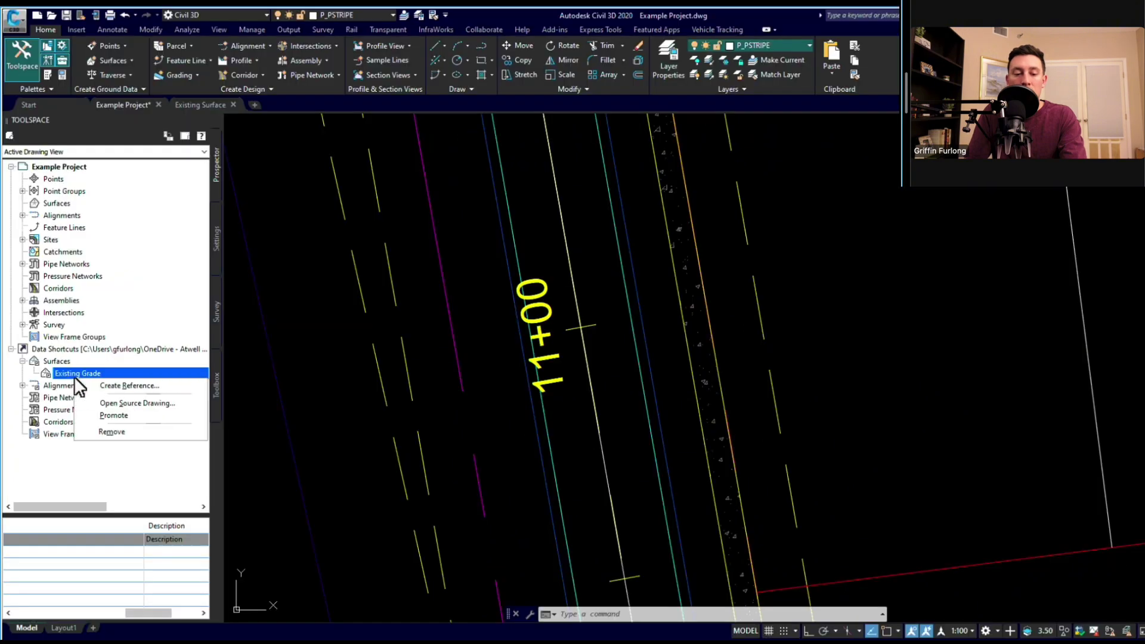
click(134, 385)
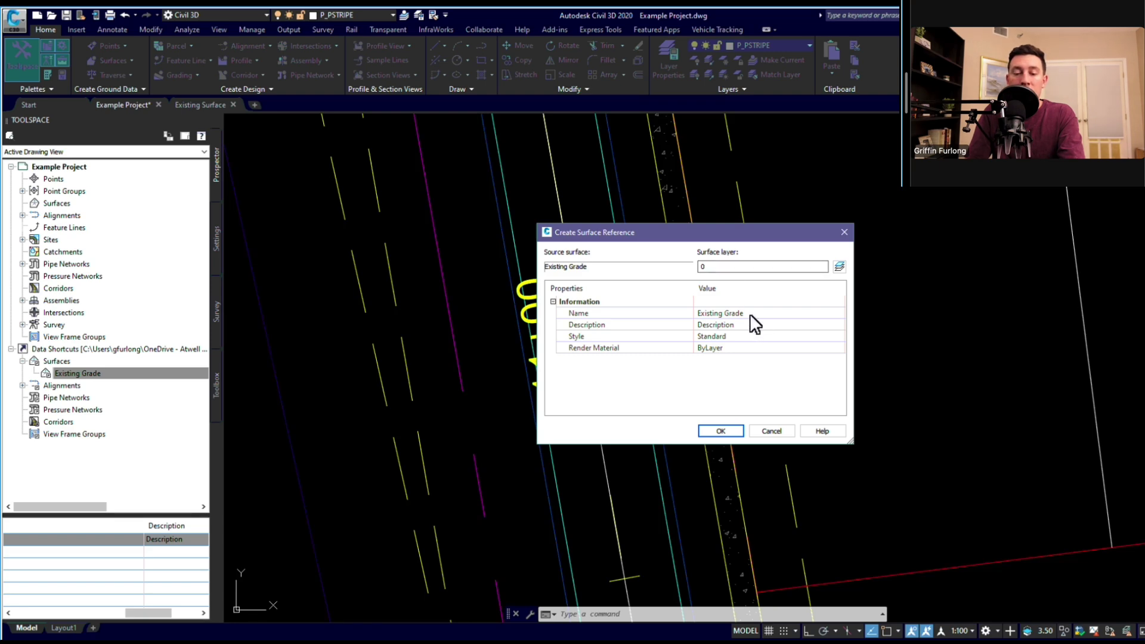
click(744, 335)
click(840, 338)
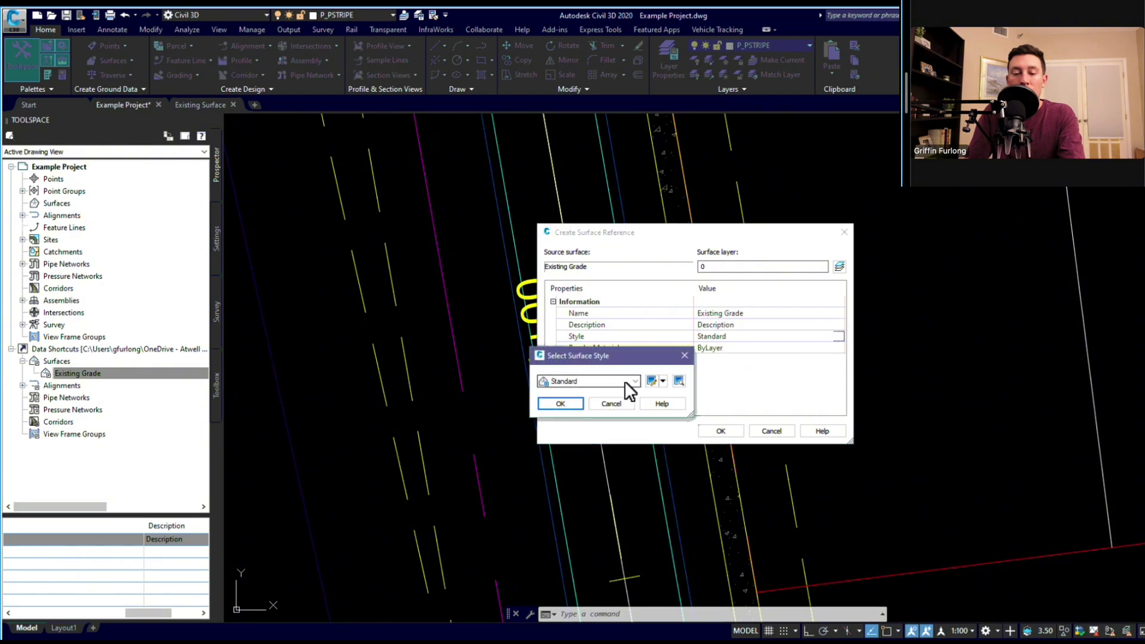
click(635, 381)
click(634, 381)
click(566, 404)
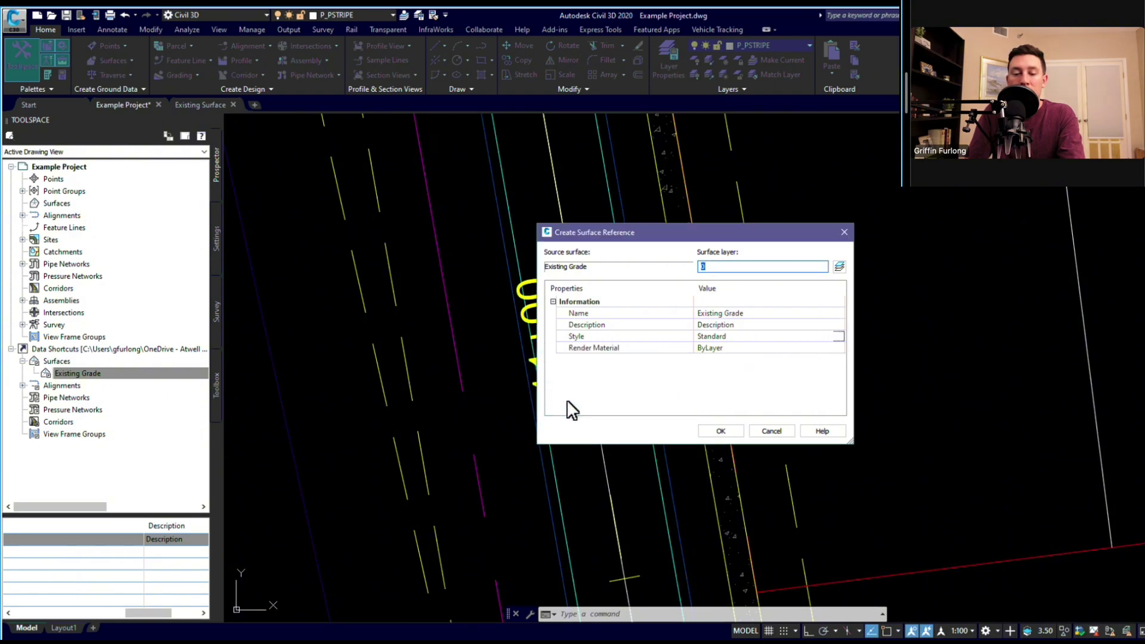
click(720, 431)
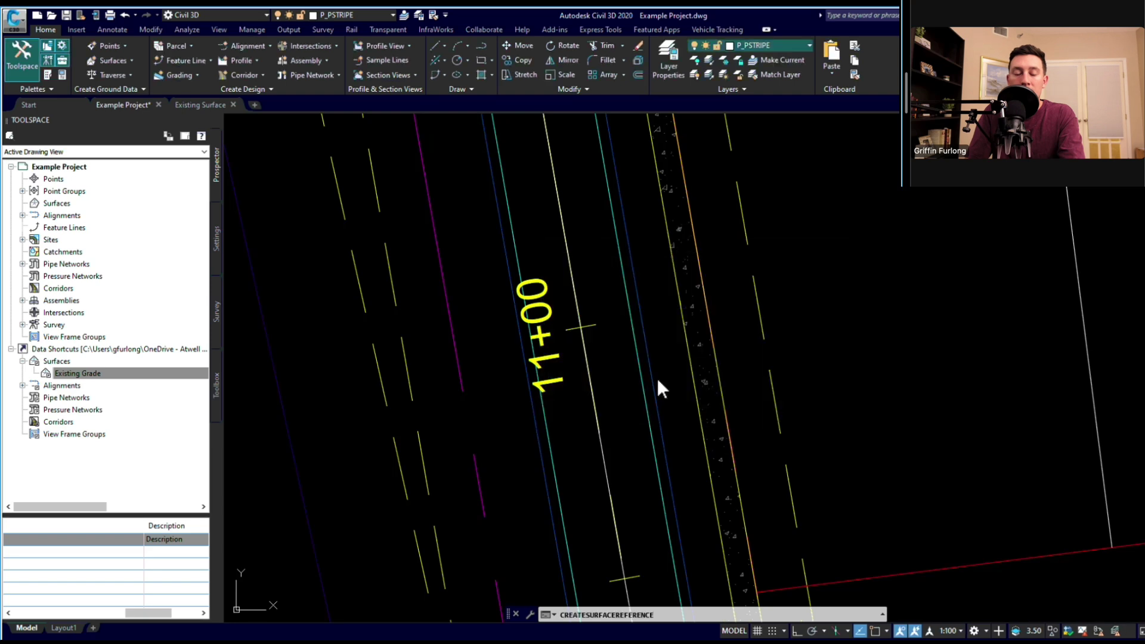
middle_click(574, 266)
middle_click(575, 266)
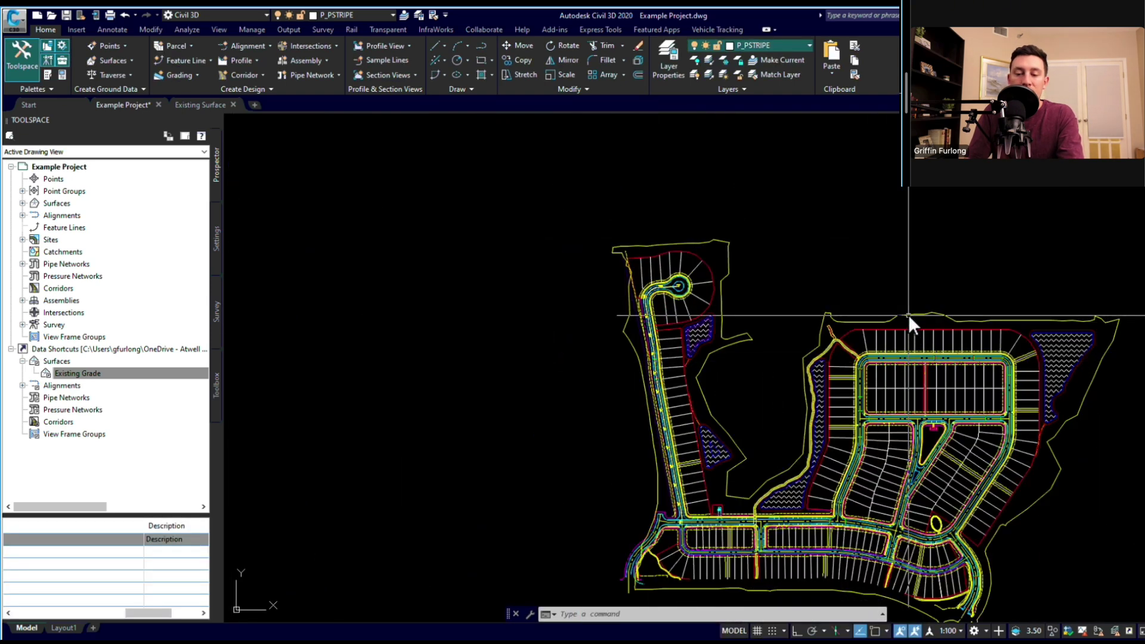
key(Escape)
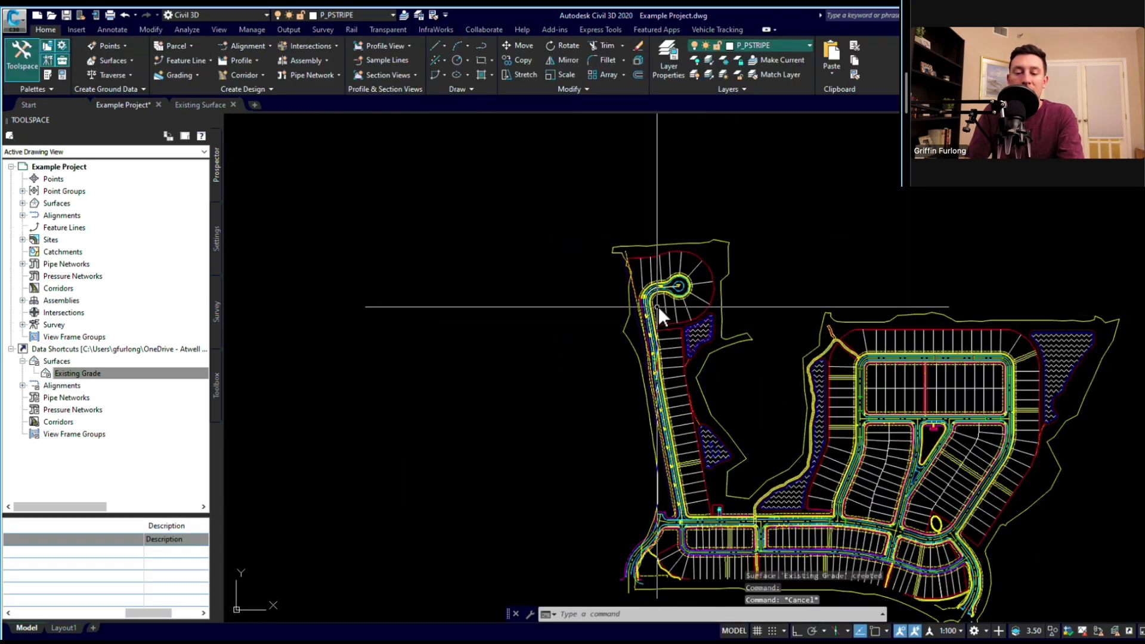
scroll(657, 306, up, 3)
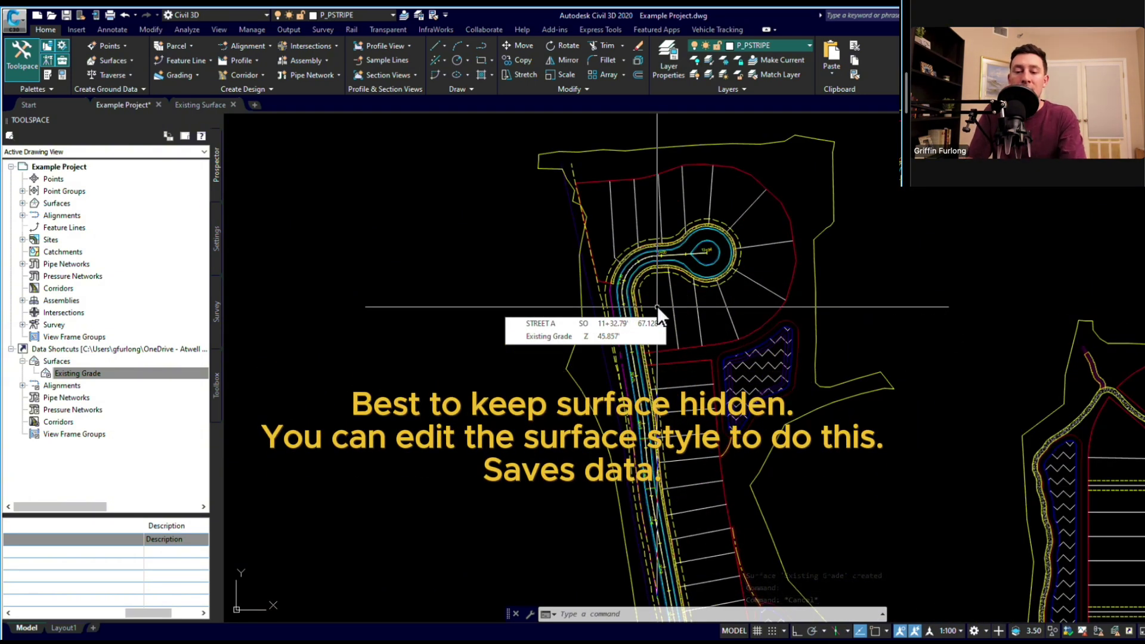
scroll(657, 306, up, 2)
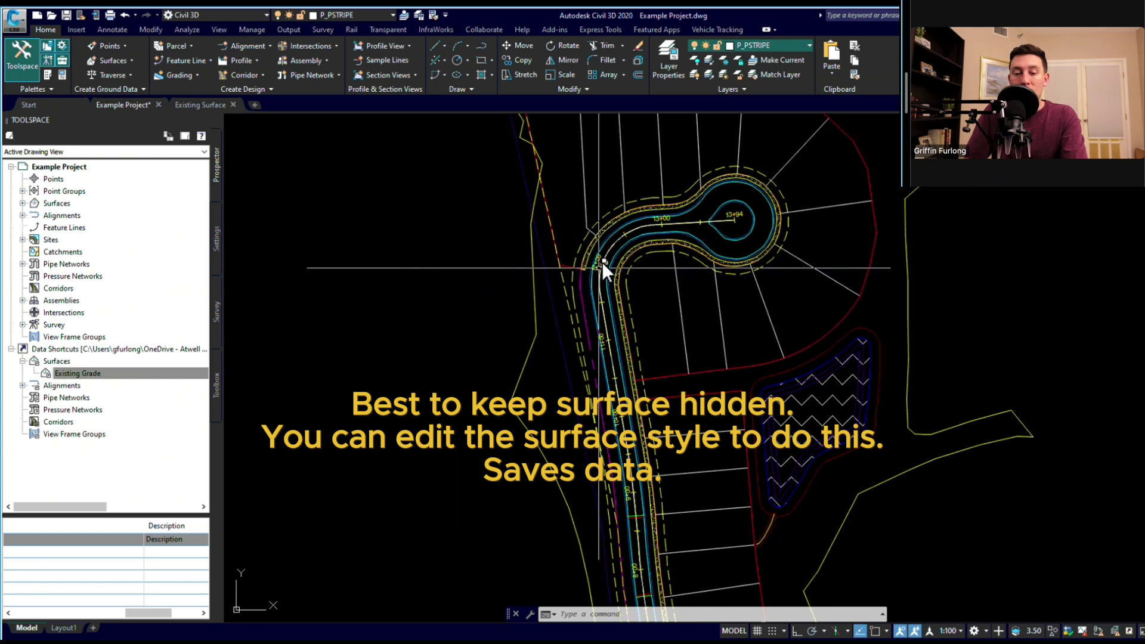
- Sample the Existing Grade surface profile along STREET A from 0+00.00' to 13+94.42'
click(244, 62)
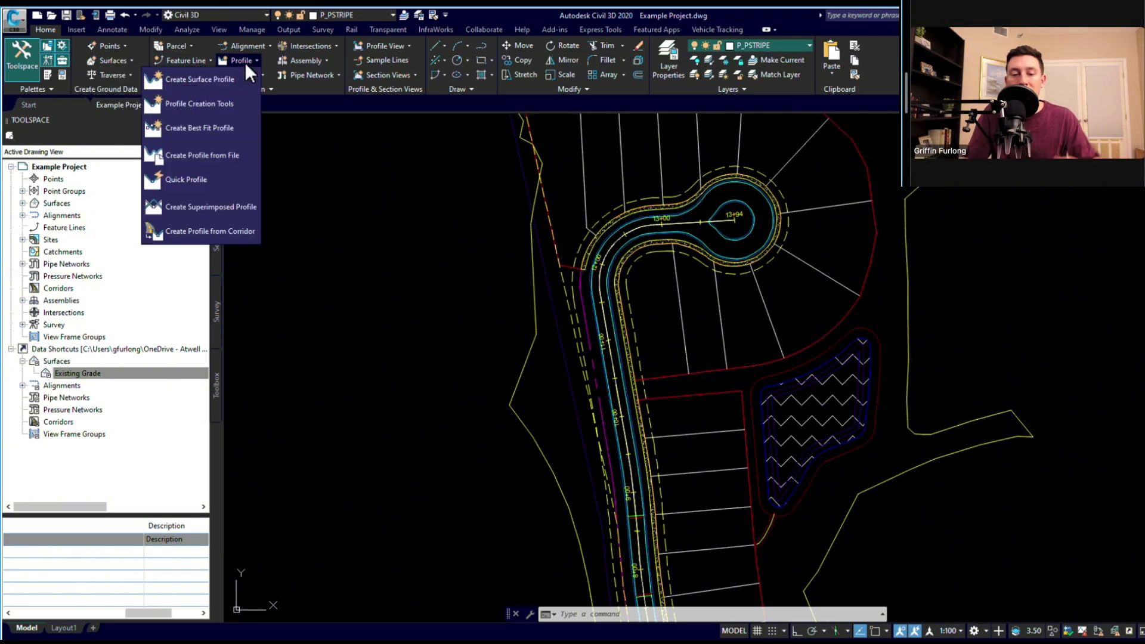
click(208, 82)
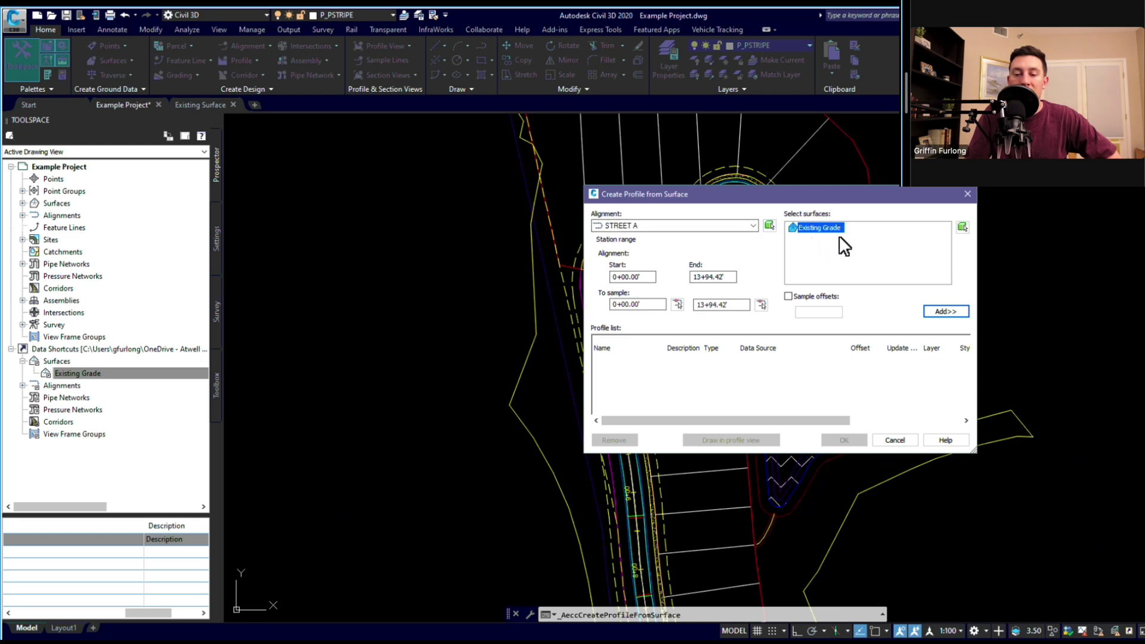
click(954, 311)
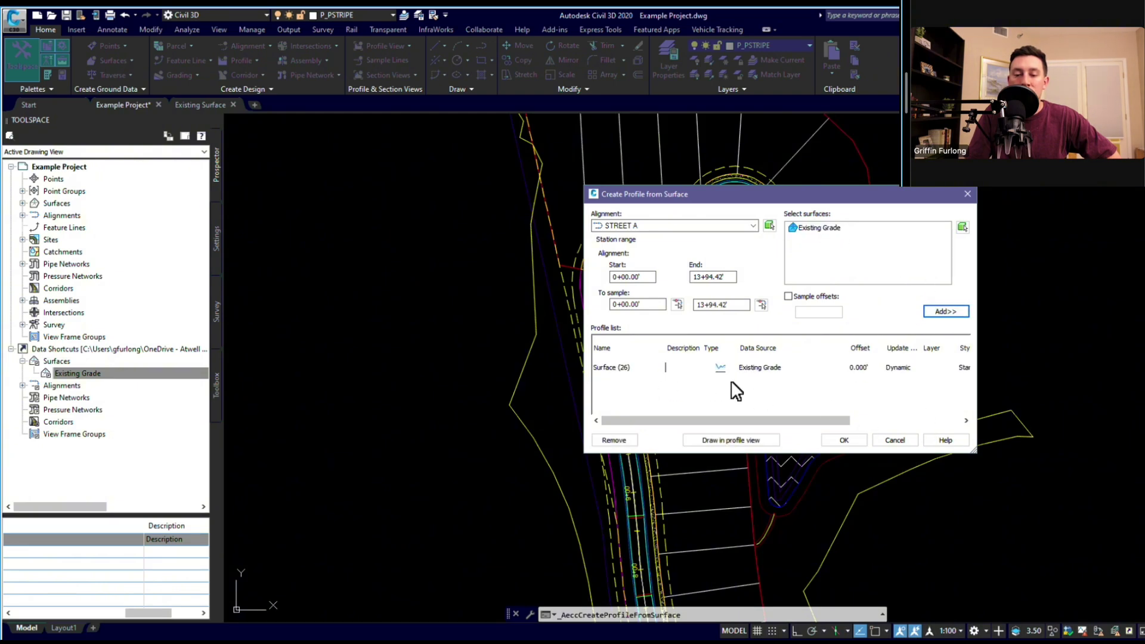
drag(795, 419, 750, 399)
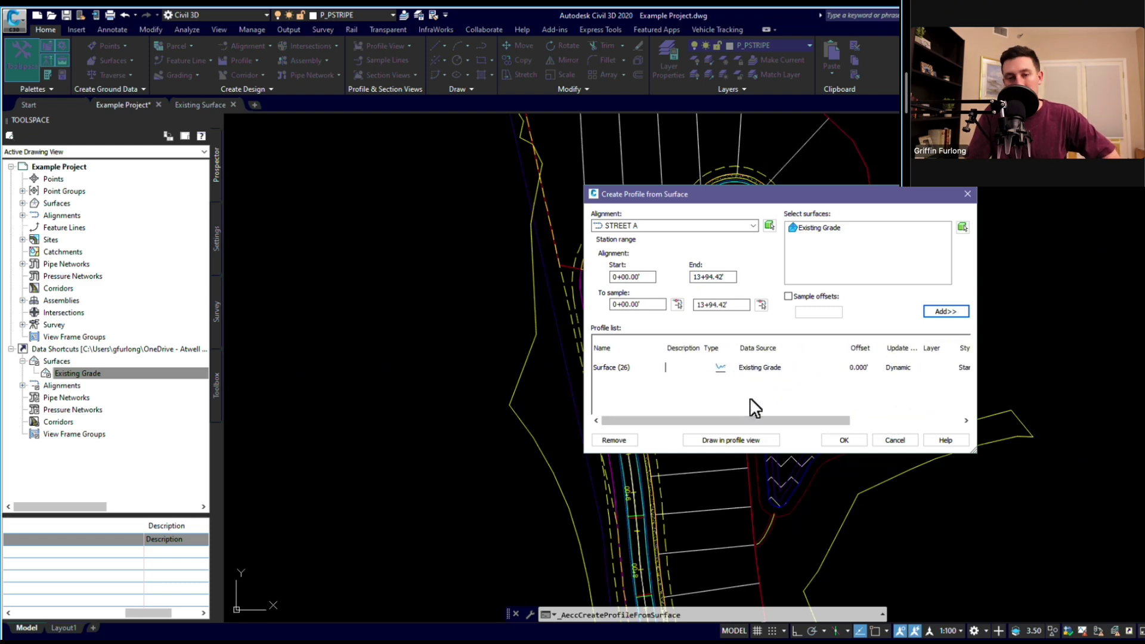
- Start a profile view named STREET A using the Standard profile view style
click(722, 441)
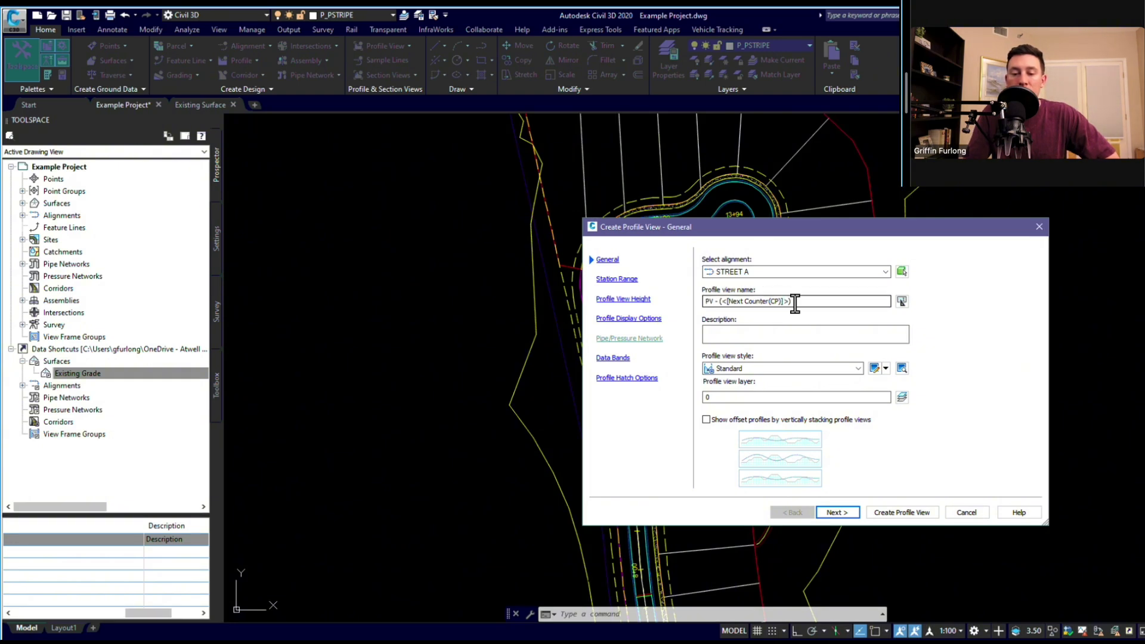
drag(823, 302, 675, 298)
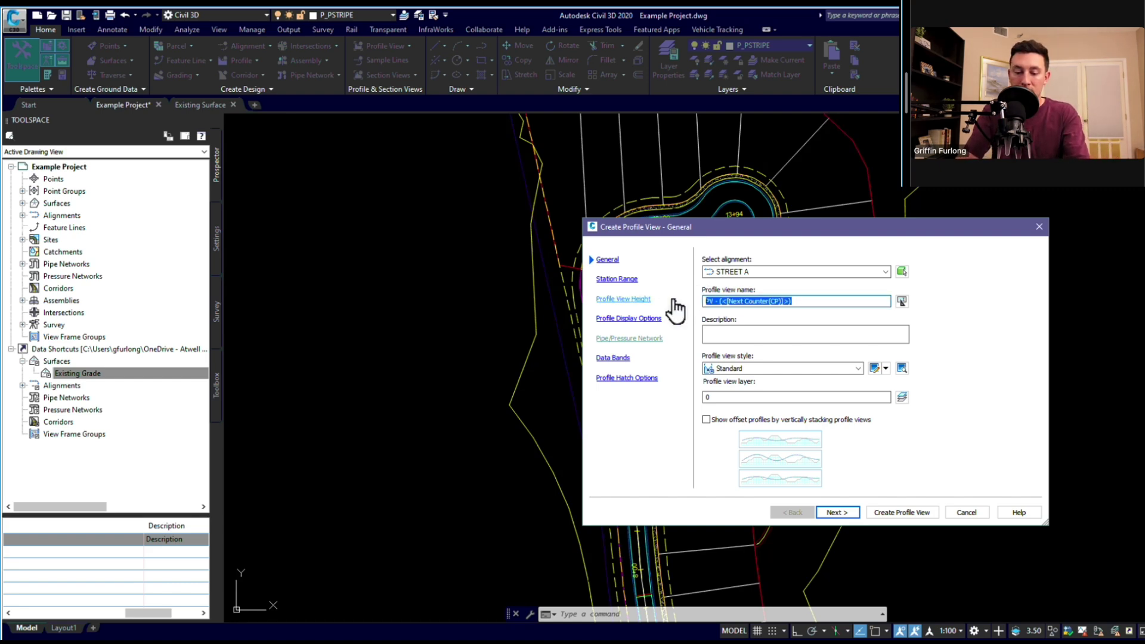
text(STREET A)
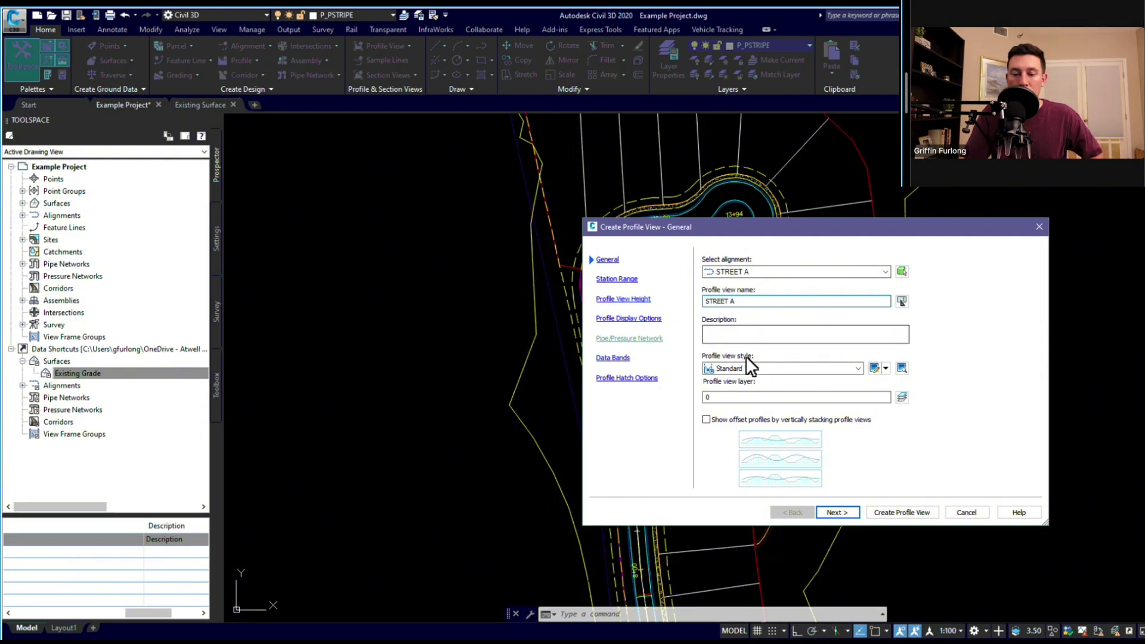
click(861, 368)
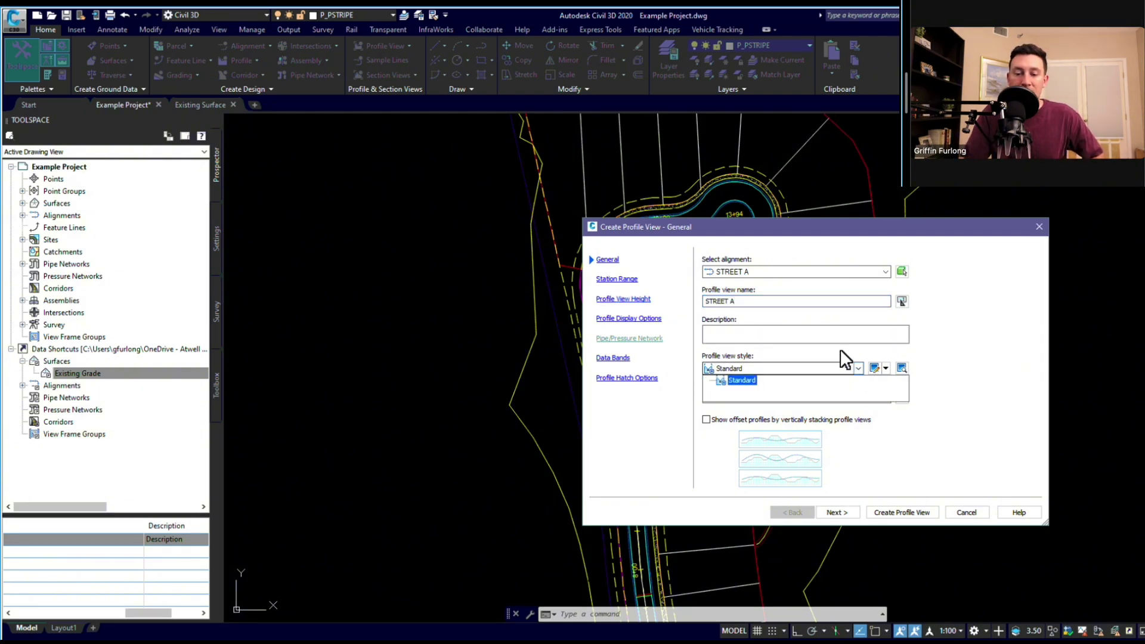
click(740, 380)
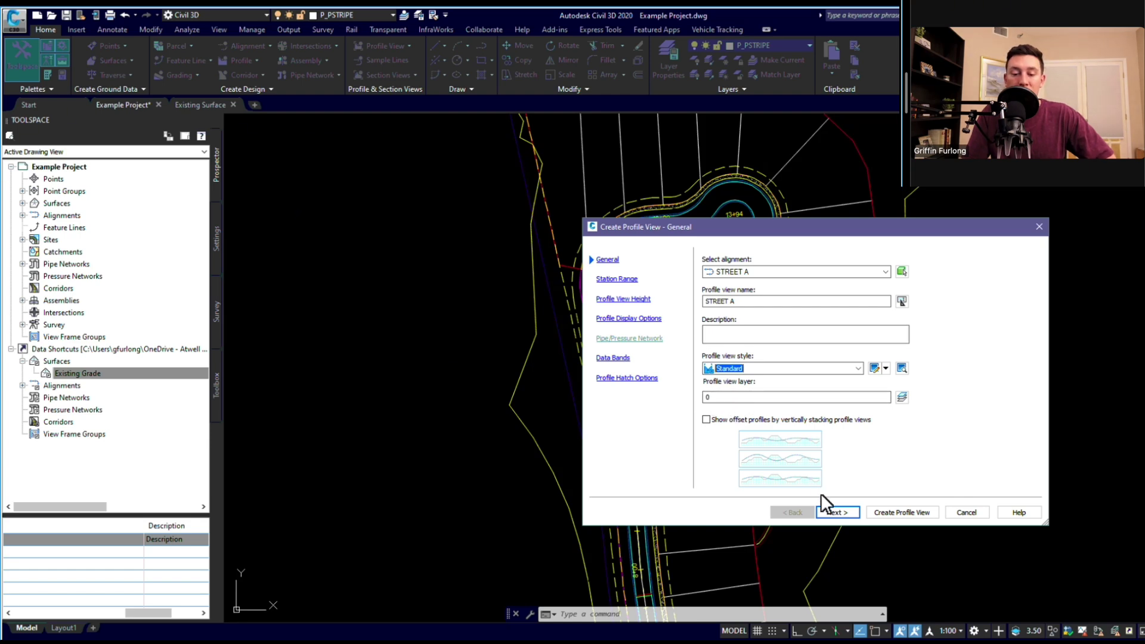
click(829, 513)
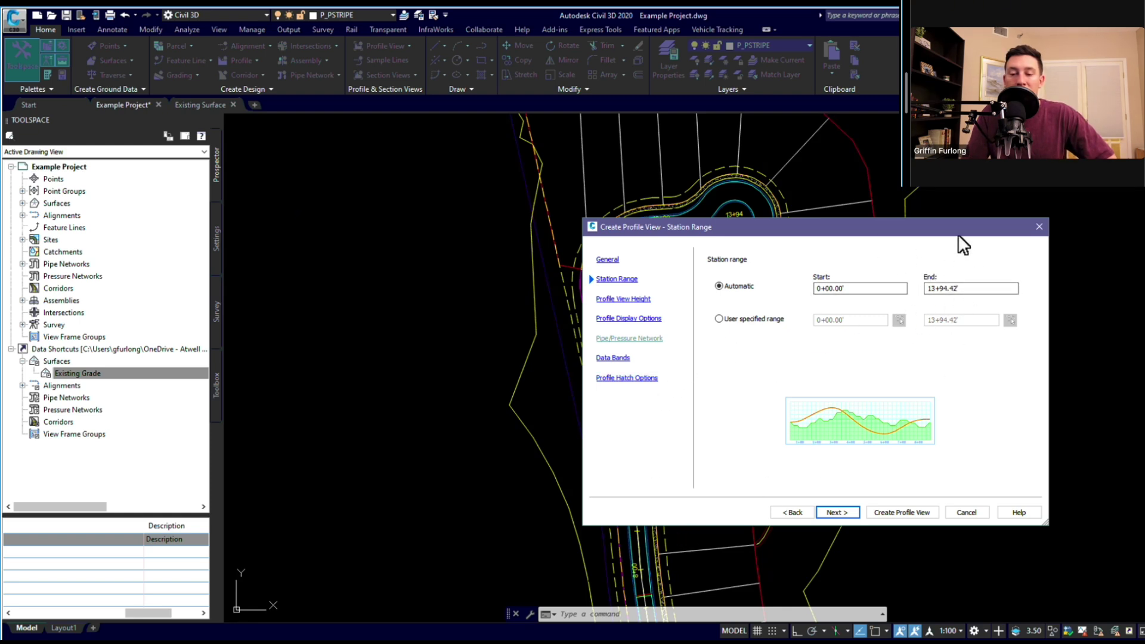
- Keep the automatic station range of 0+00.00' to 13+94.42'
click(719, 319)
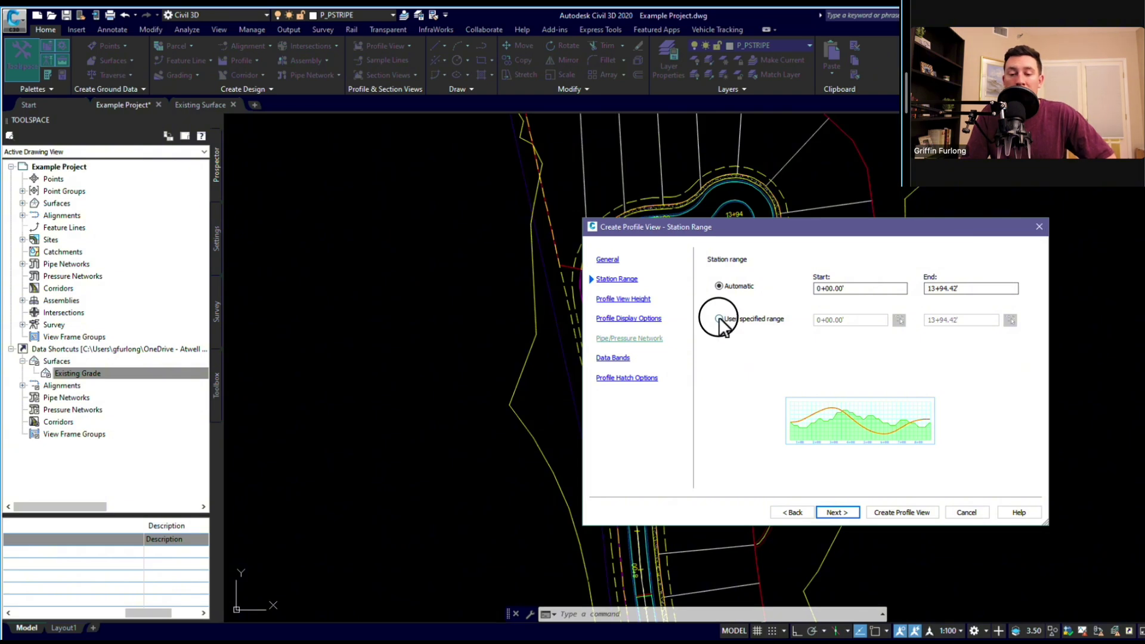
click(717, 286)
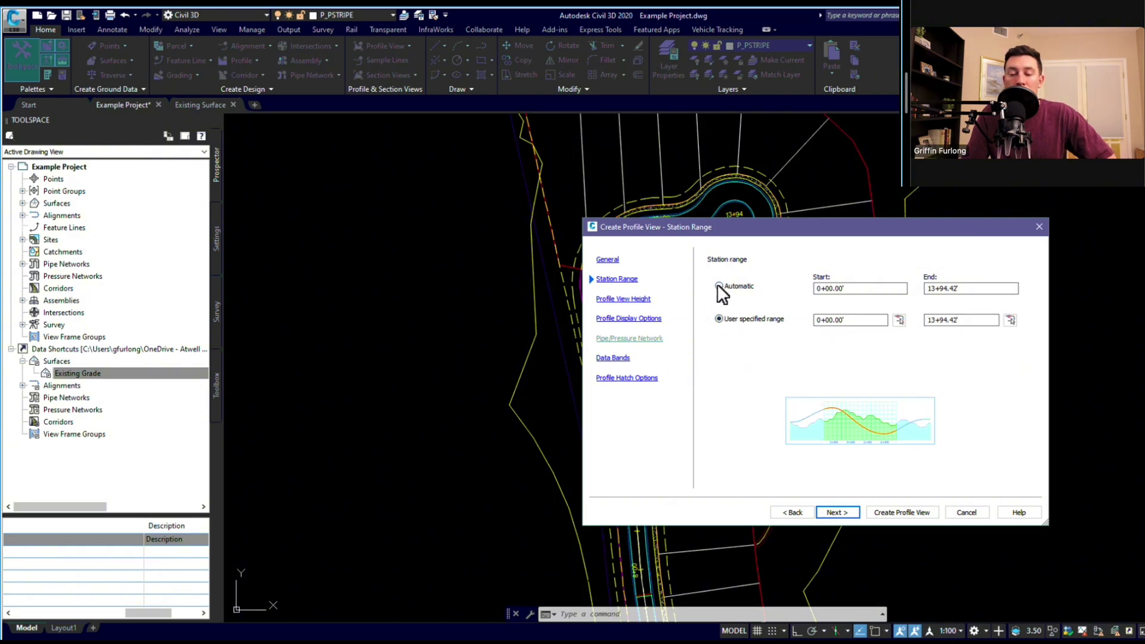
click(847, 511)
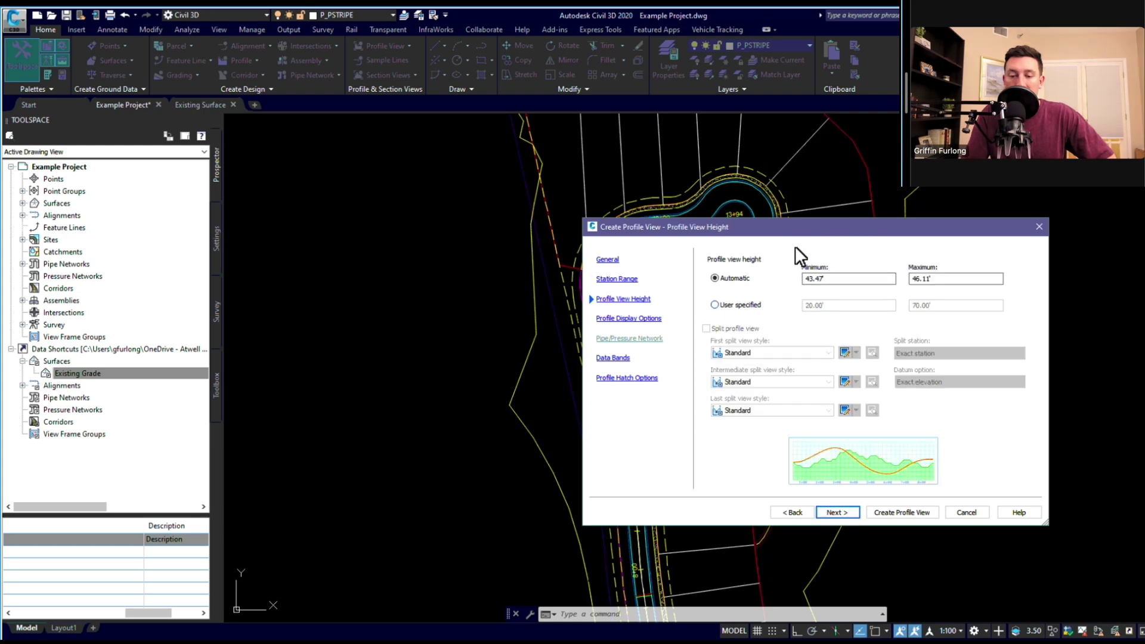
- Set a user-specified profile view height of 30.00' minimum and 70.00' maximum
click(714, 304)
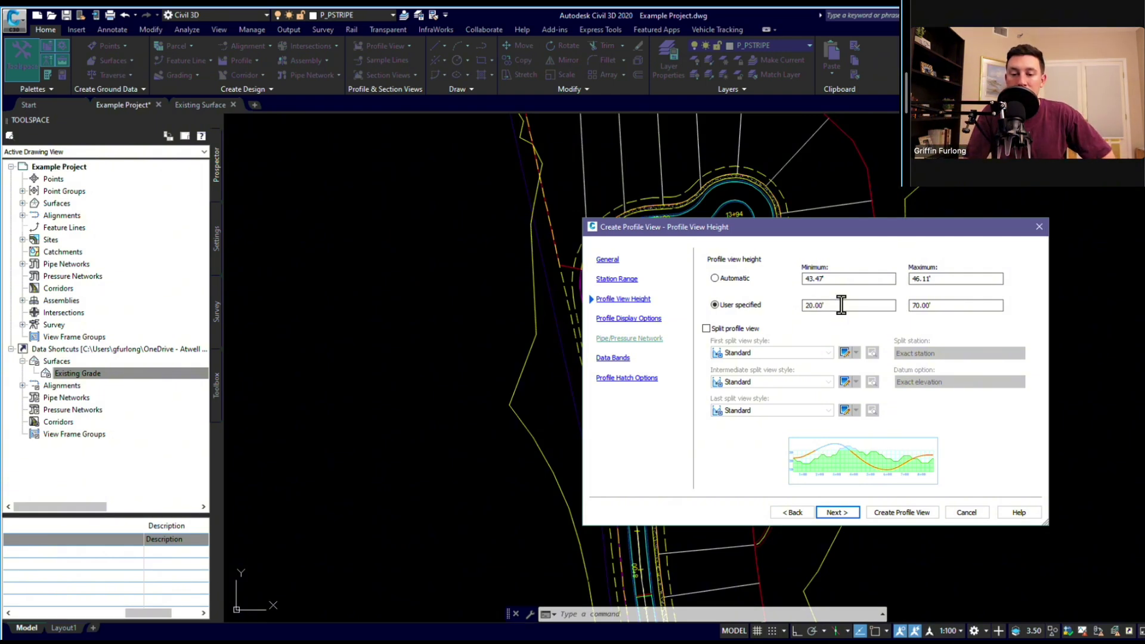
drag(841, 304, 772, 301)
text(25)
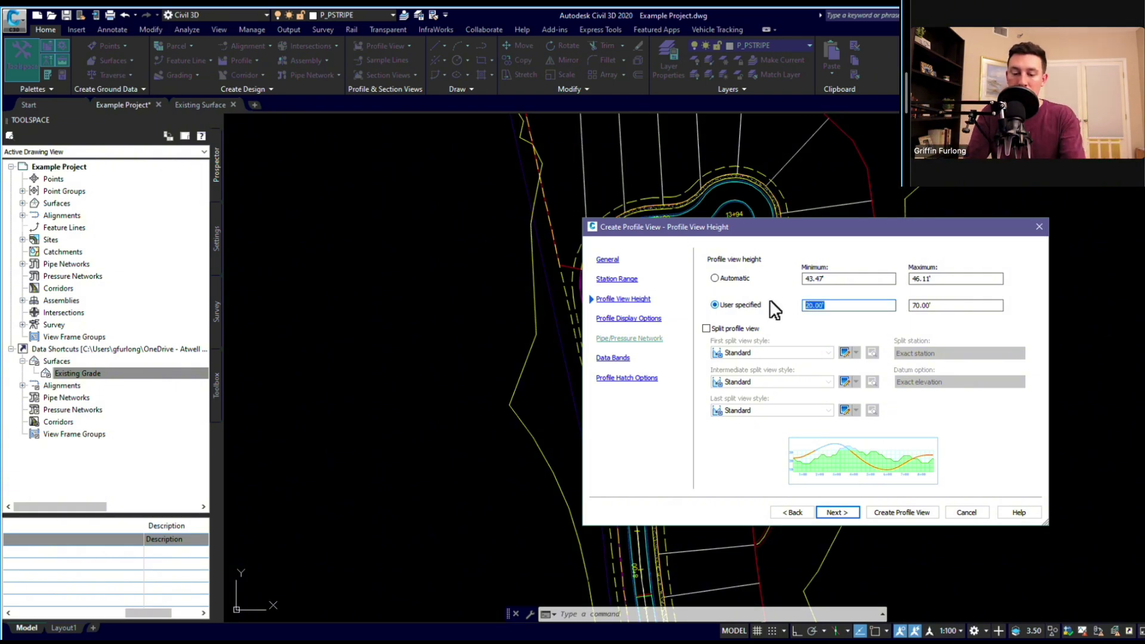
text(30)
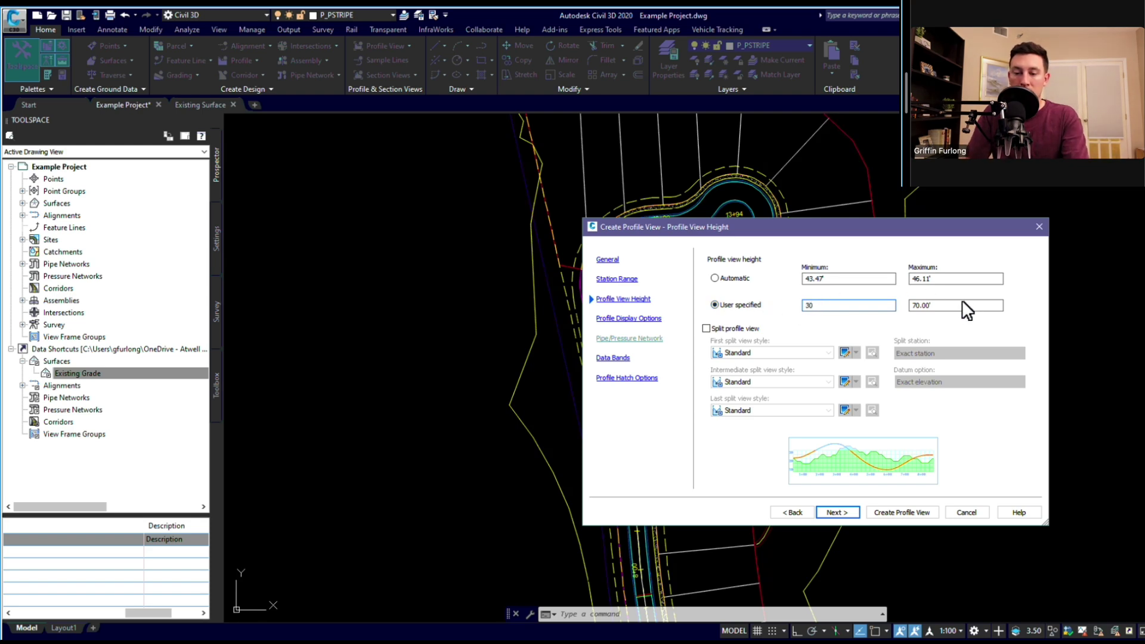
drag(958, 305, 913, 305)
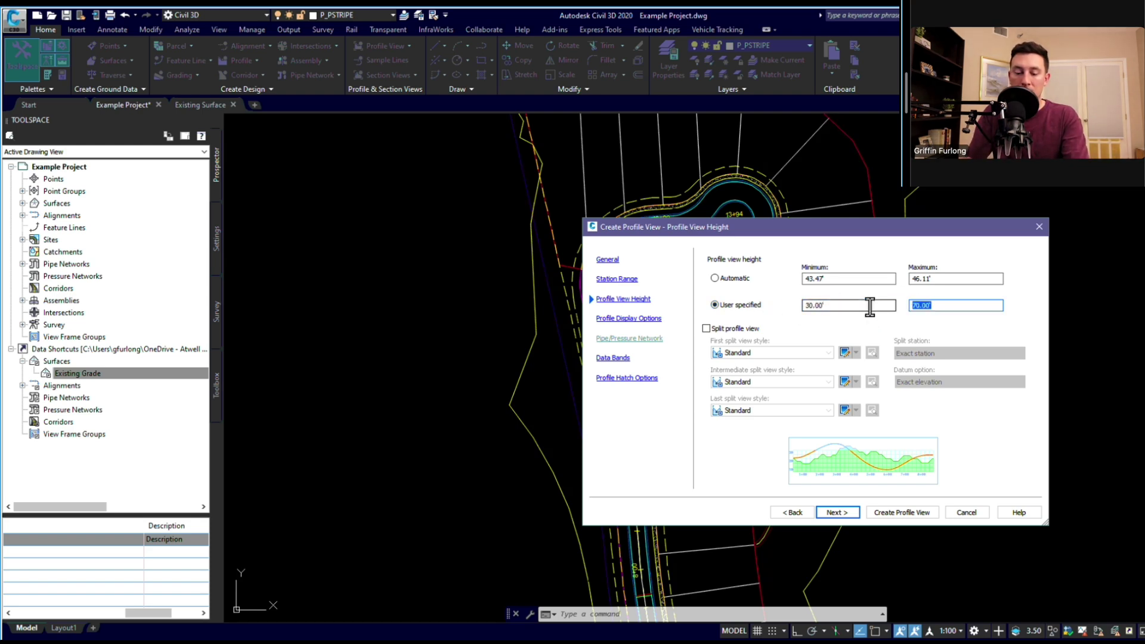
click(618, 358)
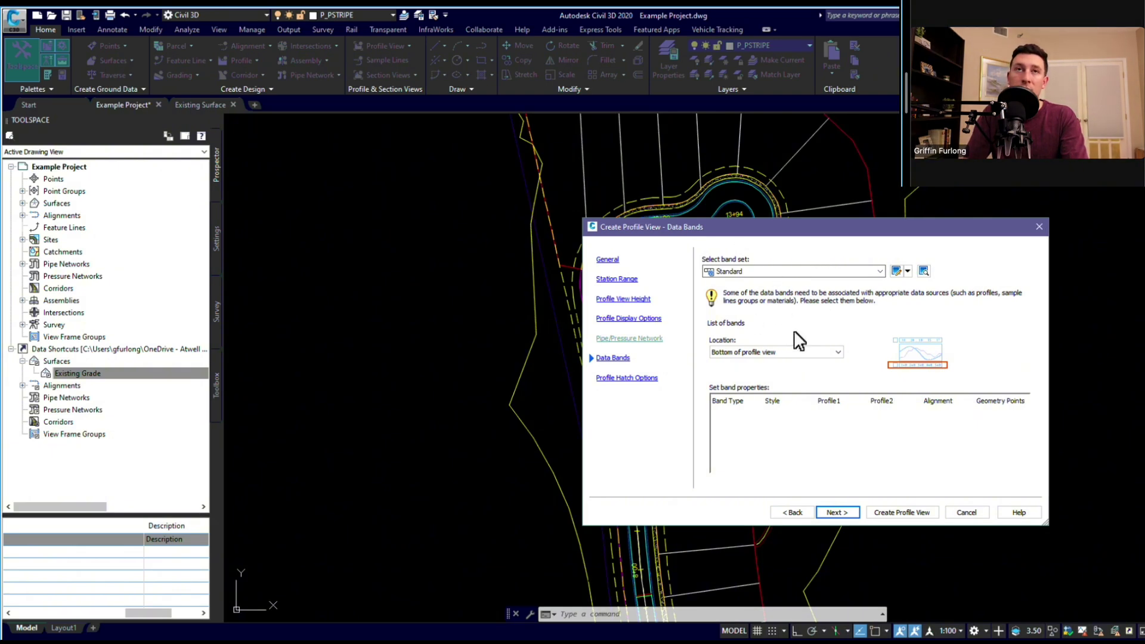
- Accept the data band and hatch defaults, then place the STREET A profile view right of the site plan
click(842, 514)
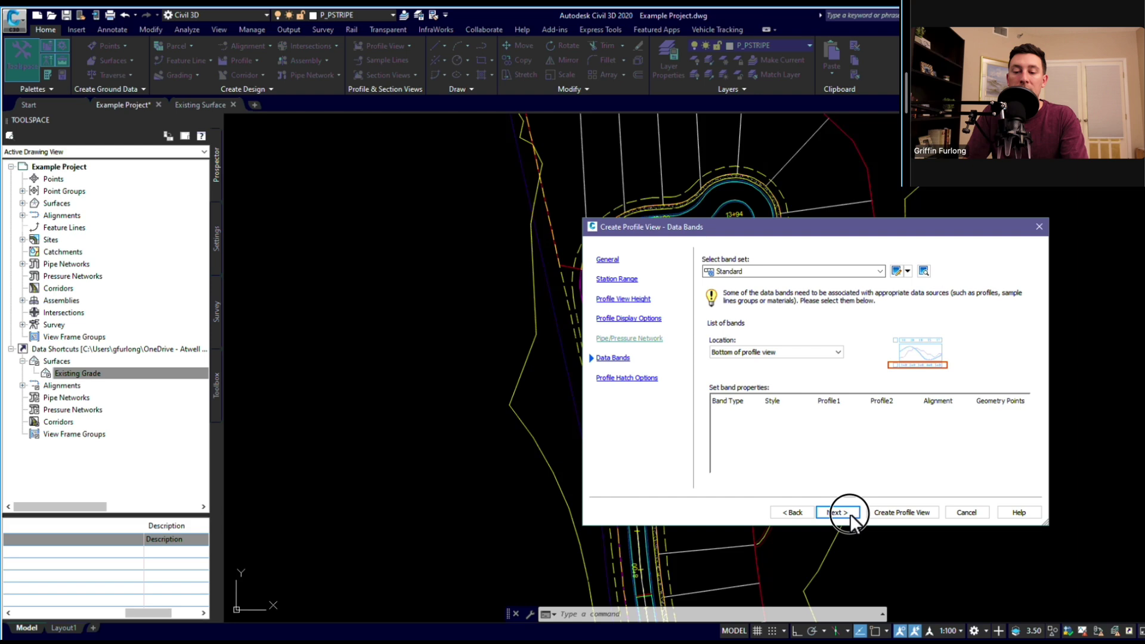
click(896, 513)
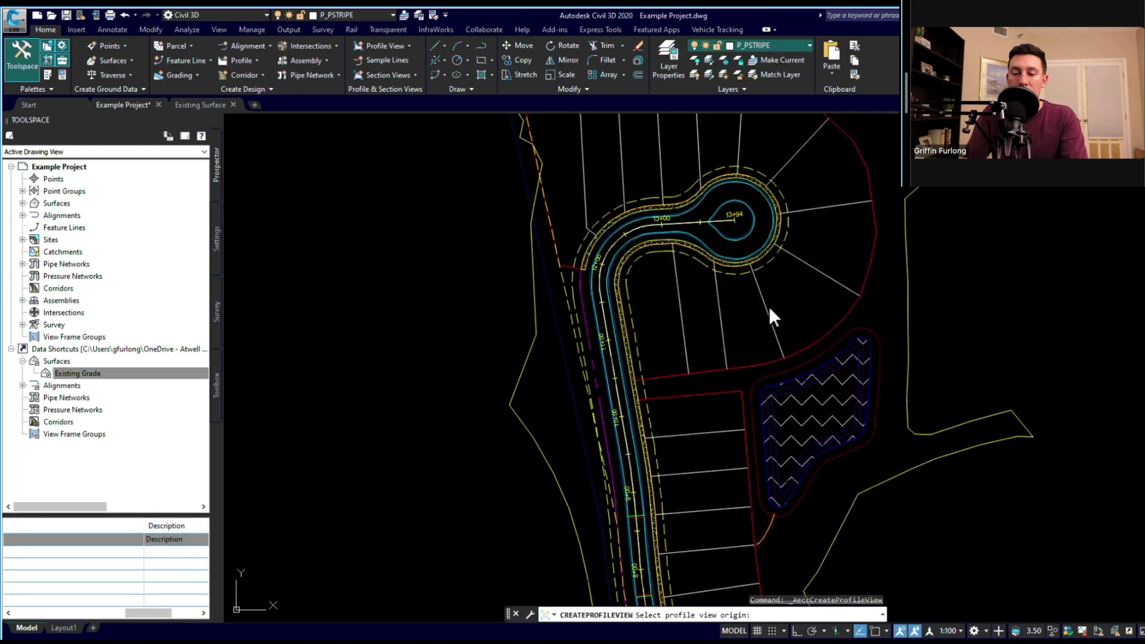
scroll(769, 305, down, 10)
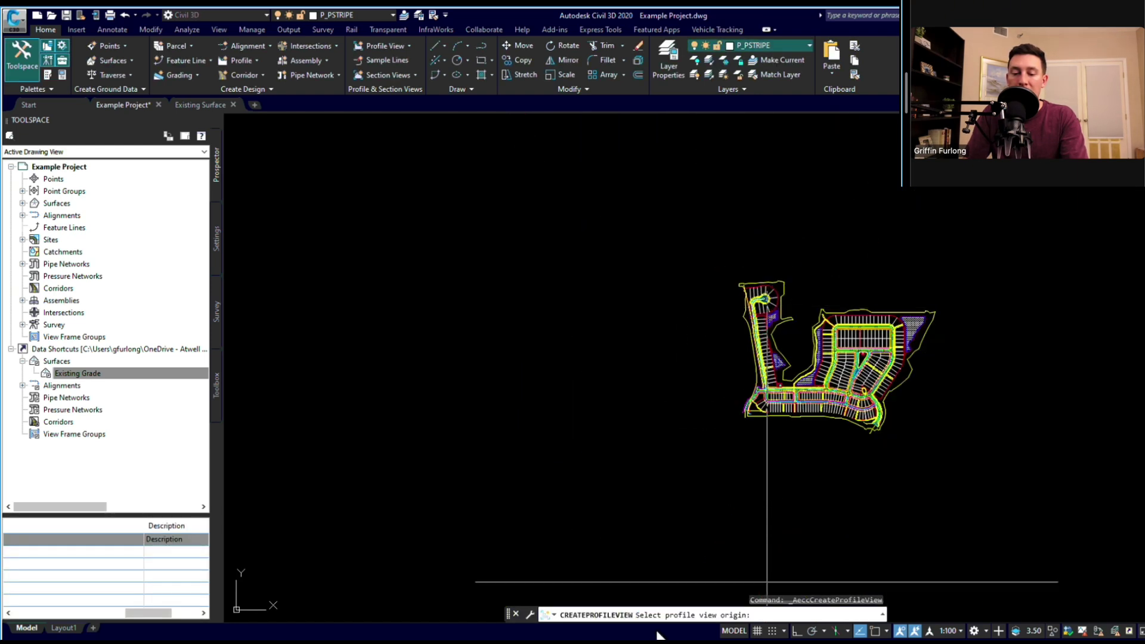
scroll(1064, 331, up, 7)
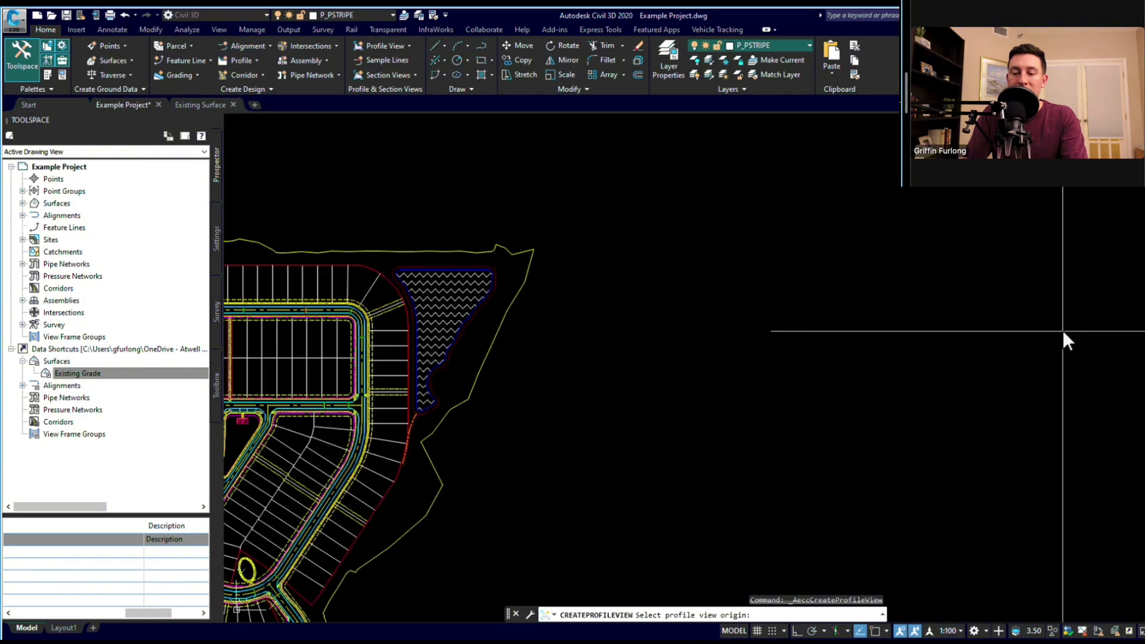
scroll(895, 308, down, 6)
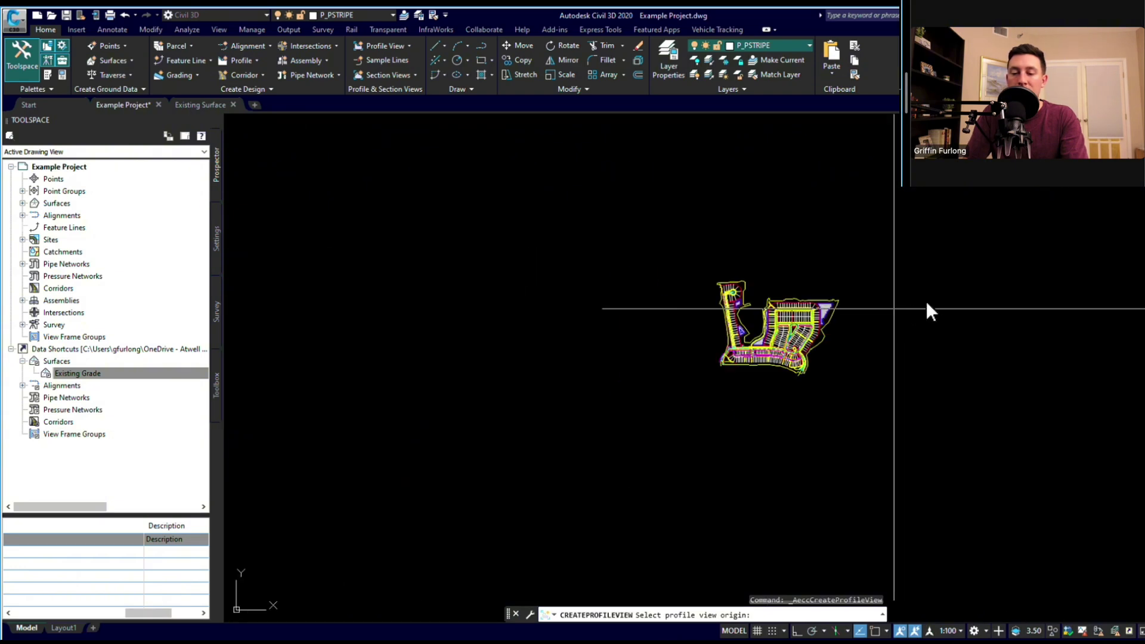
click(957, 313)
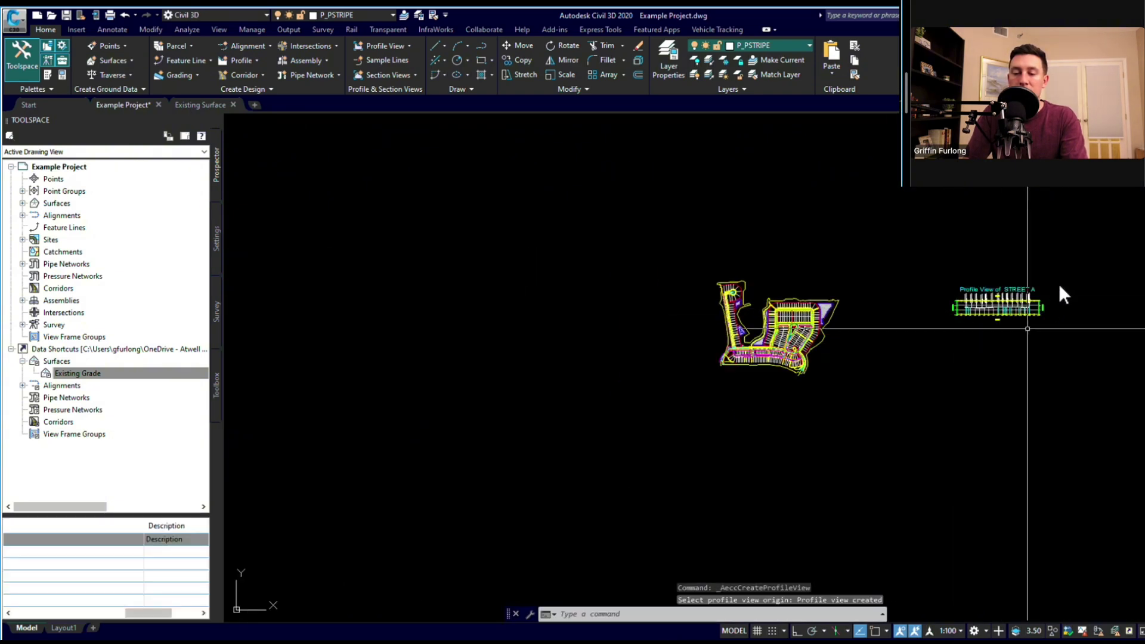
scroll(1059, 282, up, 5)
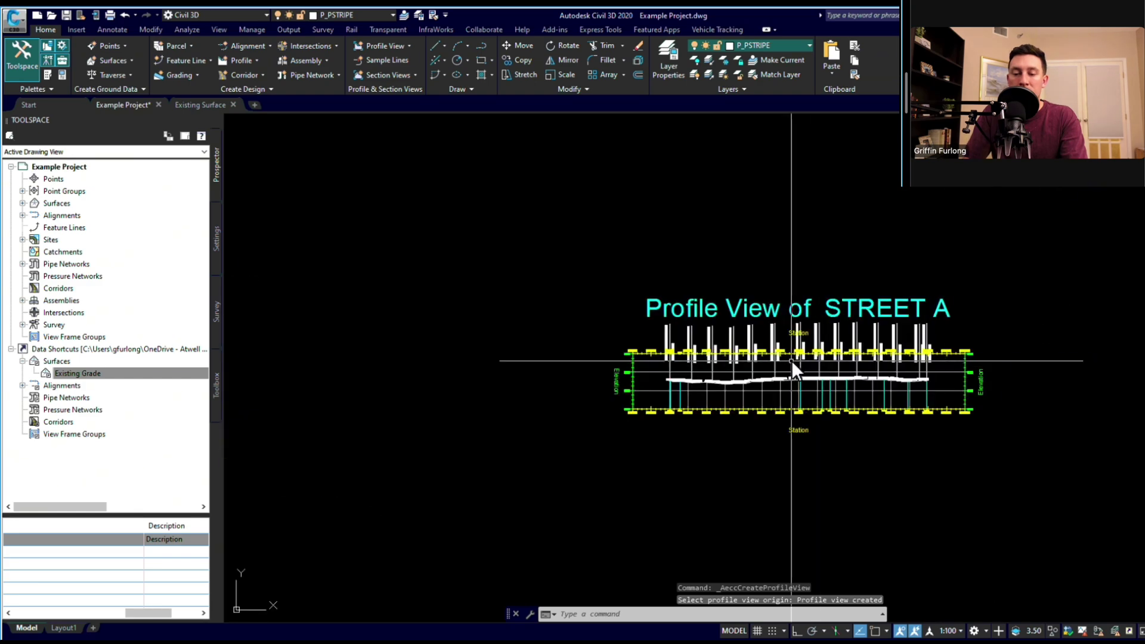
scroll(792, 359, up, 2)
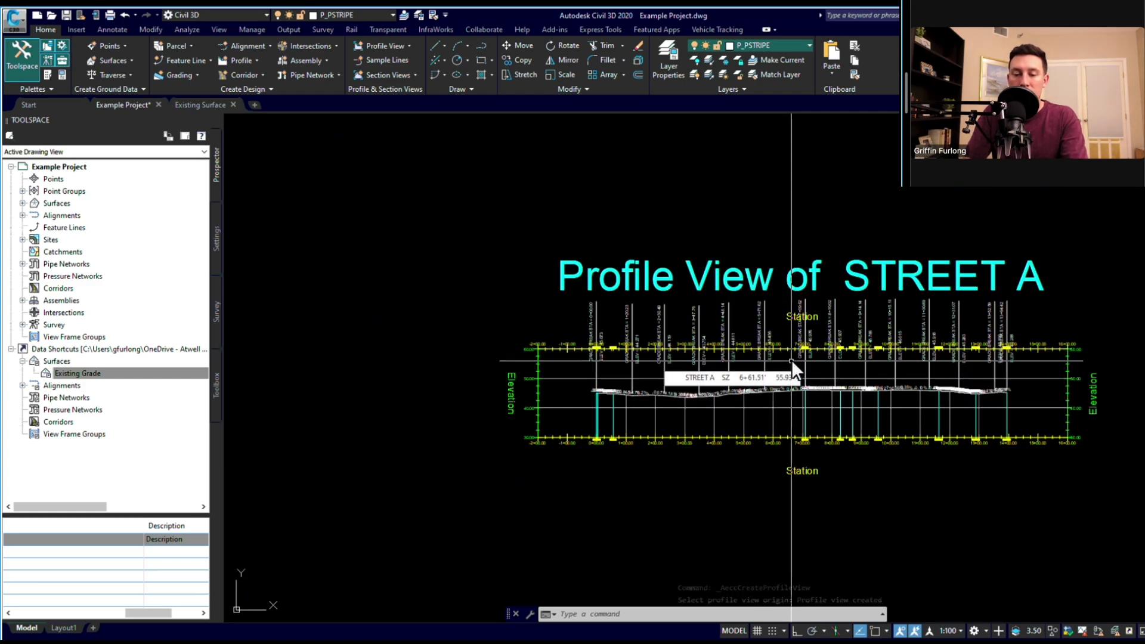
text(pa)
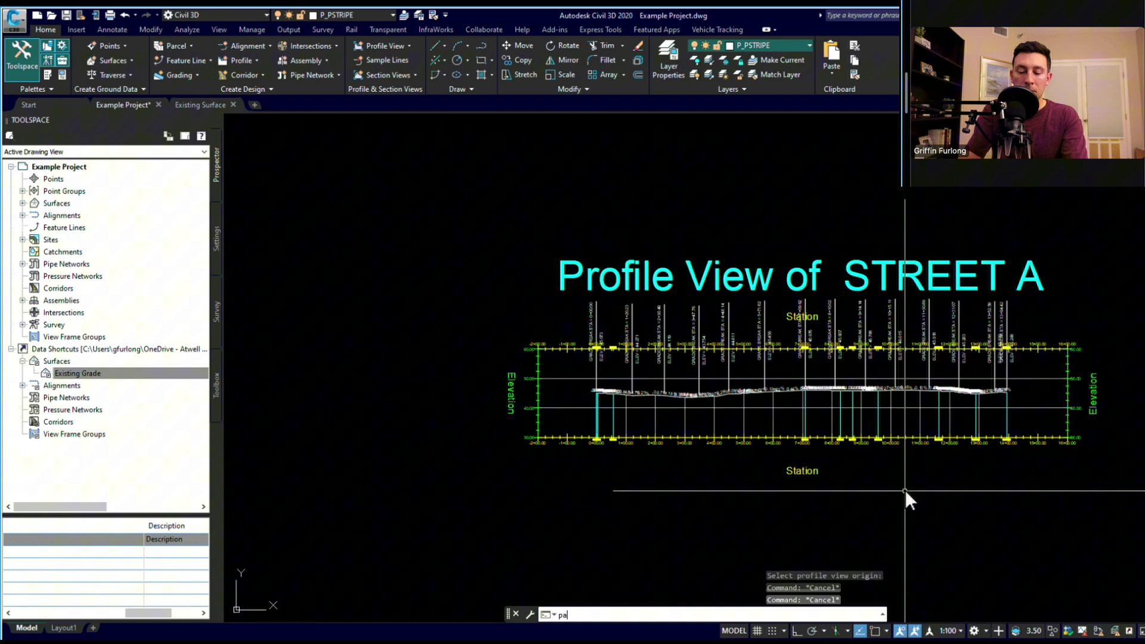
key(Return)
mouse_move(872, 489)
mouse_down()
mouse_move(744, 468)
mouse_move(731, 478)
mouse_up()
key(Escape)
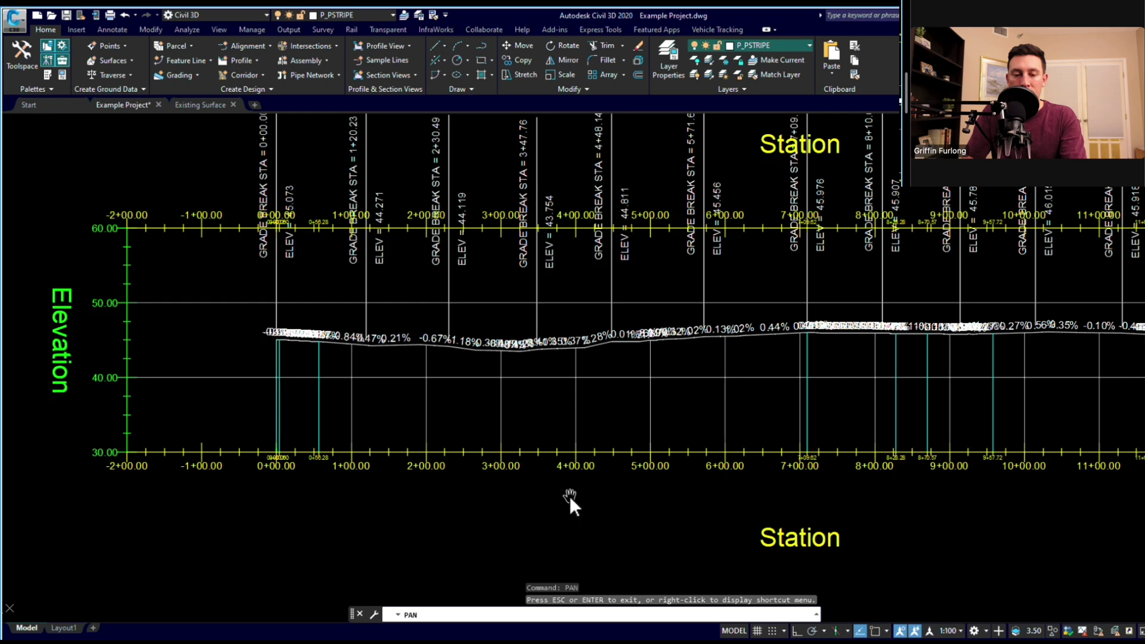
drag(427, 492, 446, 493)
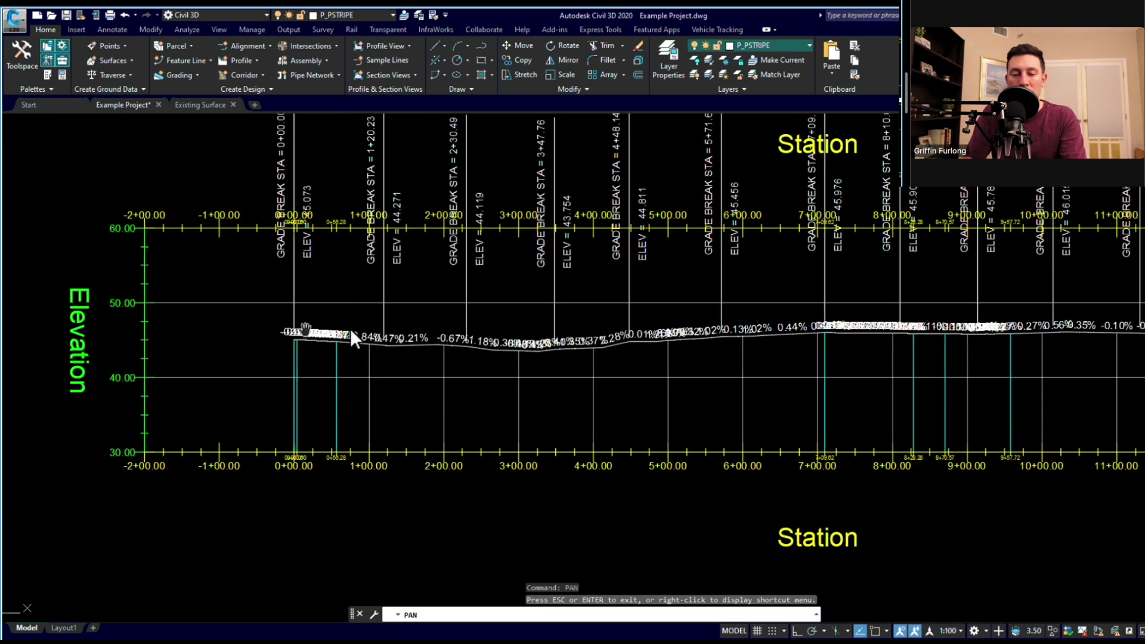
drag(852, 405, 675, 404)
drag(872, 420, 606, 421)
drag(790, 417, 685, 423)
drag(759, 424, 869, 428)
drag(685, 409, 741, 405)
key(Escape)
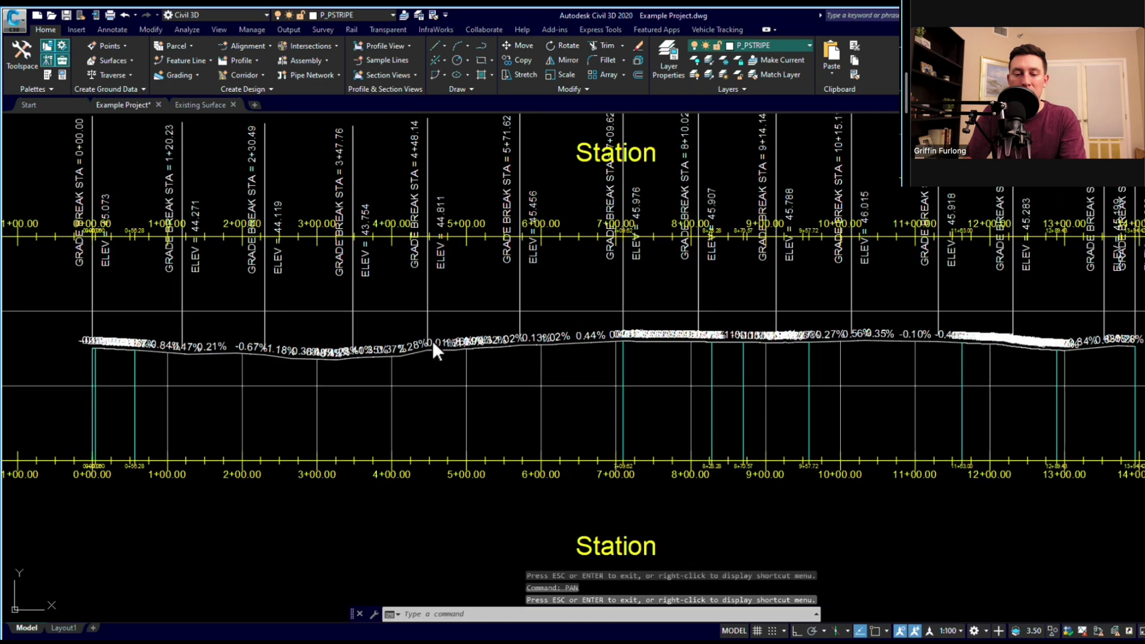
- Erase the slope labels and the PVI grade-break labels from the STREET A profile with ERASE
click(377, 350)
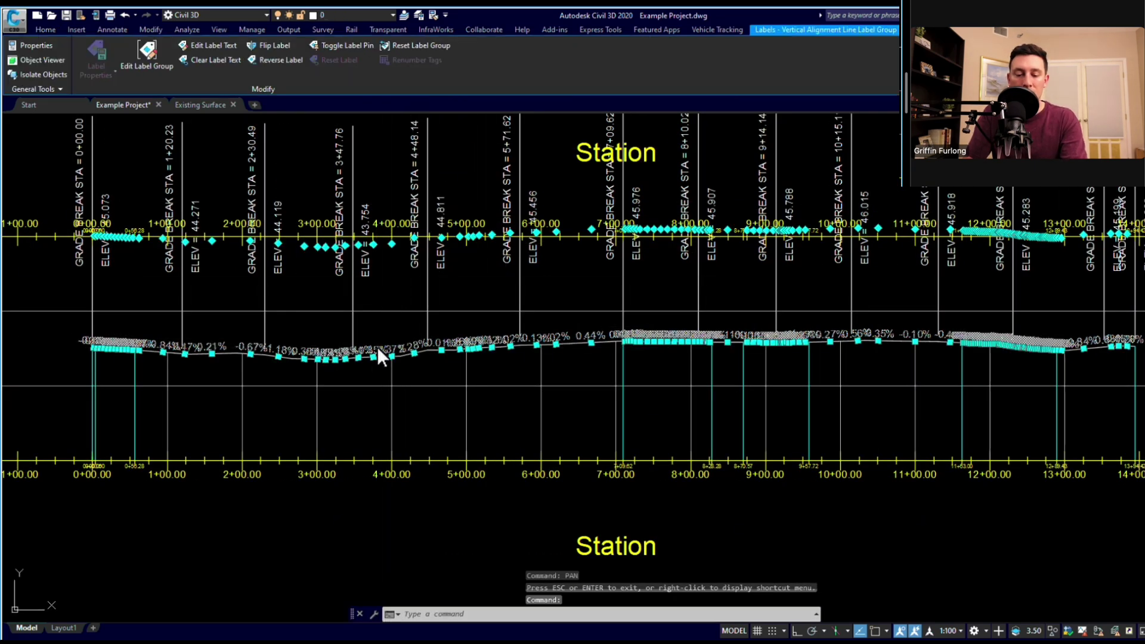
text(erase)
key(Return)
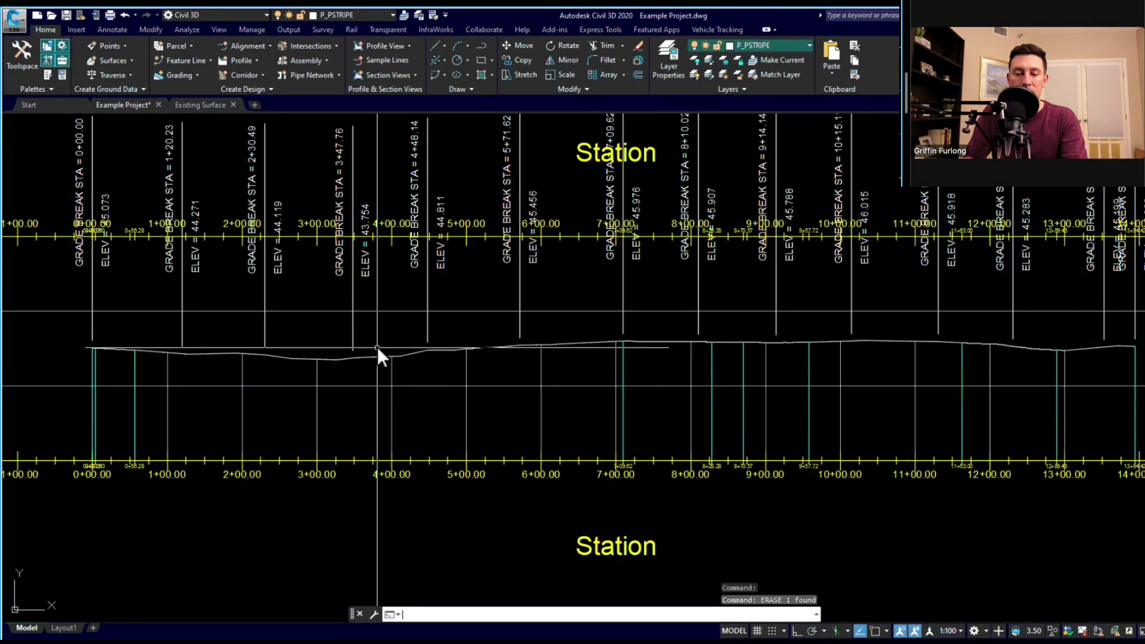
click(428, 274)
text(erase)
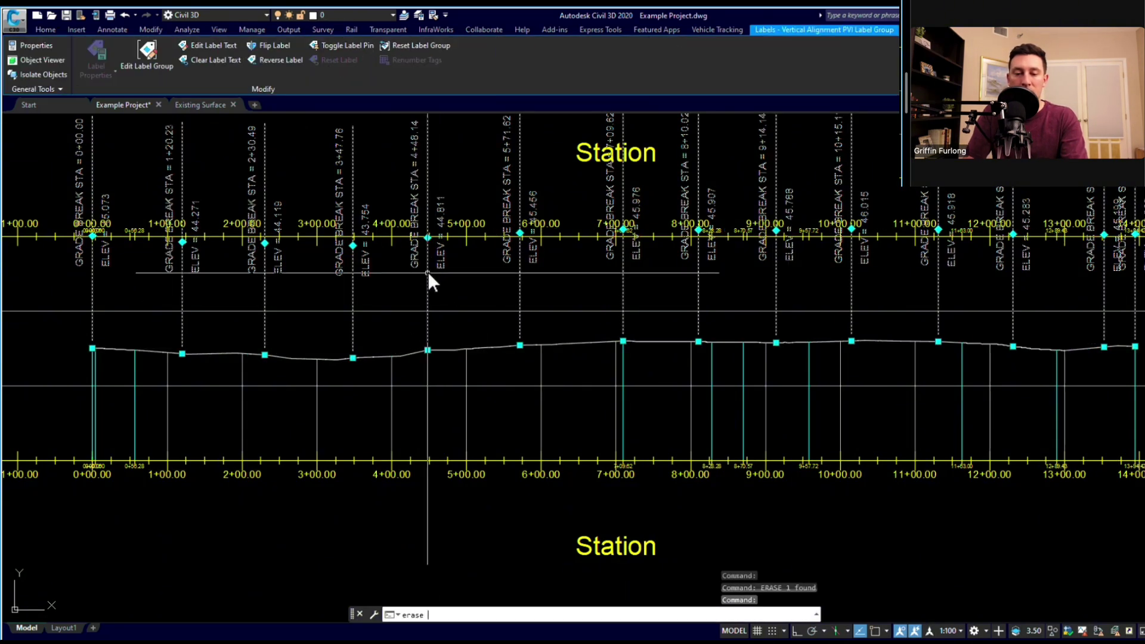
key(Return)
scroll(477, 294, down, 2)
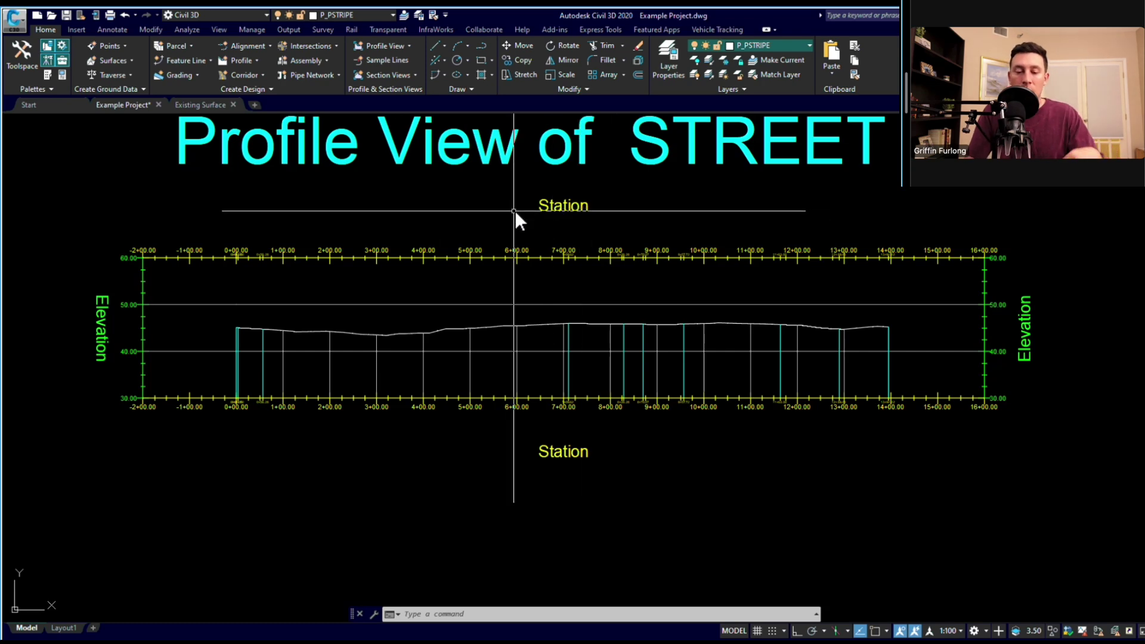
text(pa)
key(Return)
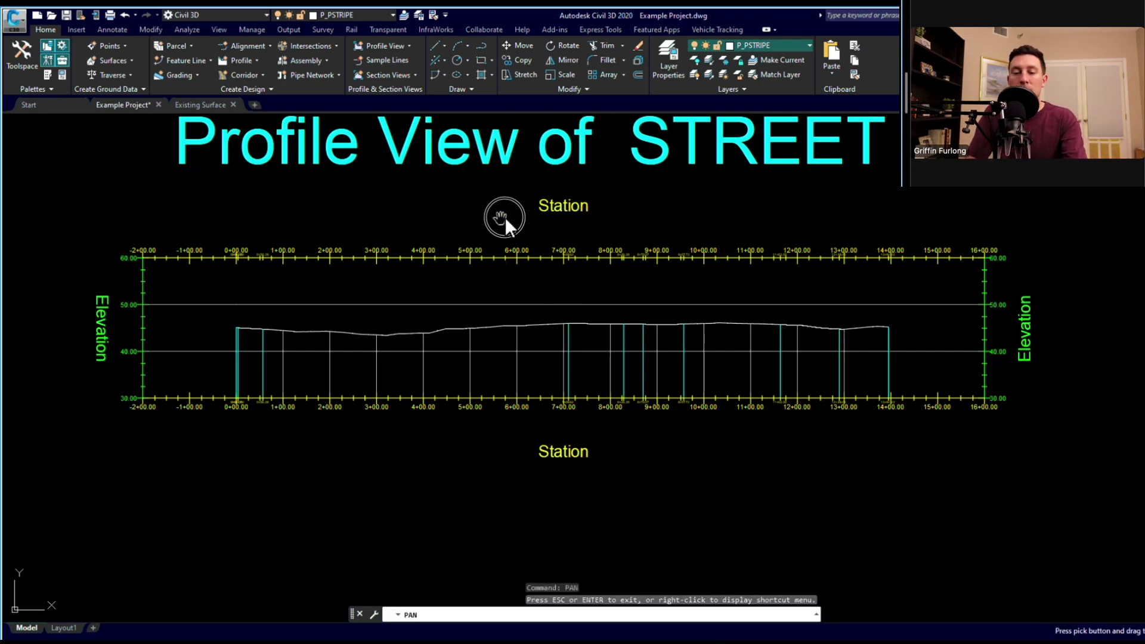
drag(514, 219, 520, 258)
key(Escape)
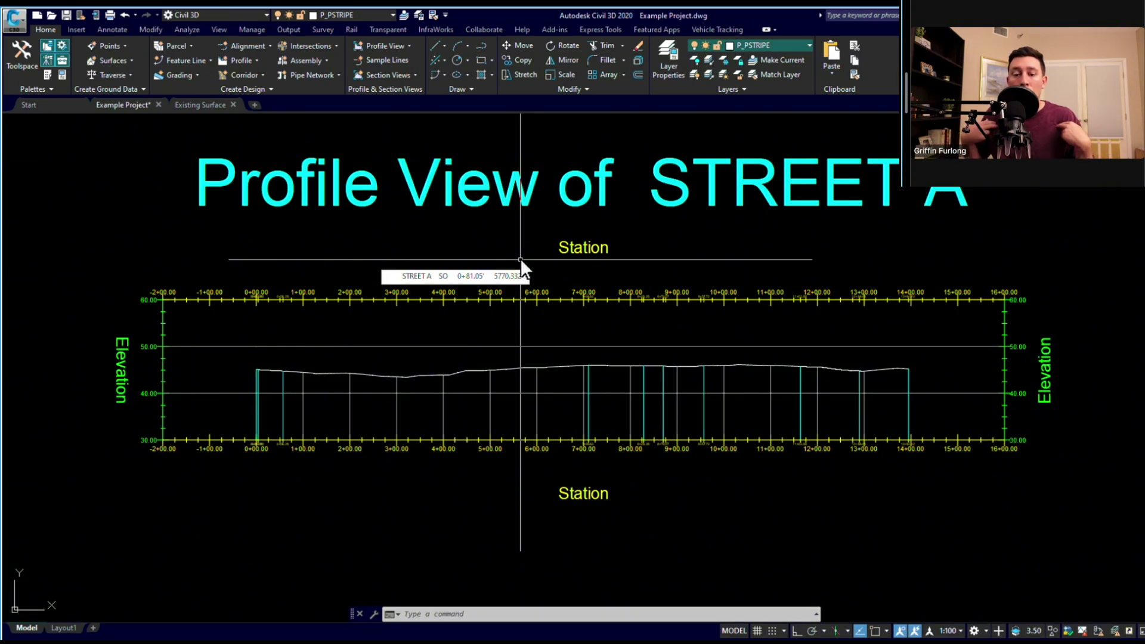
click(520, 259)
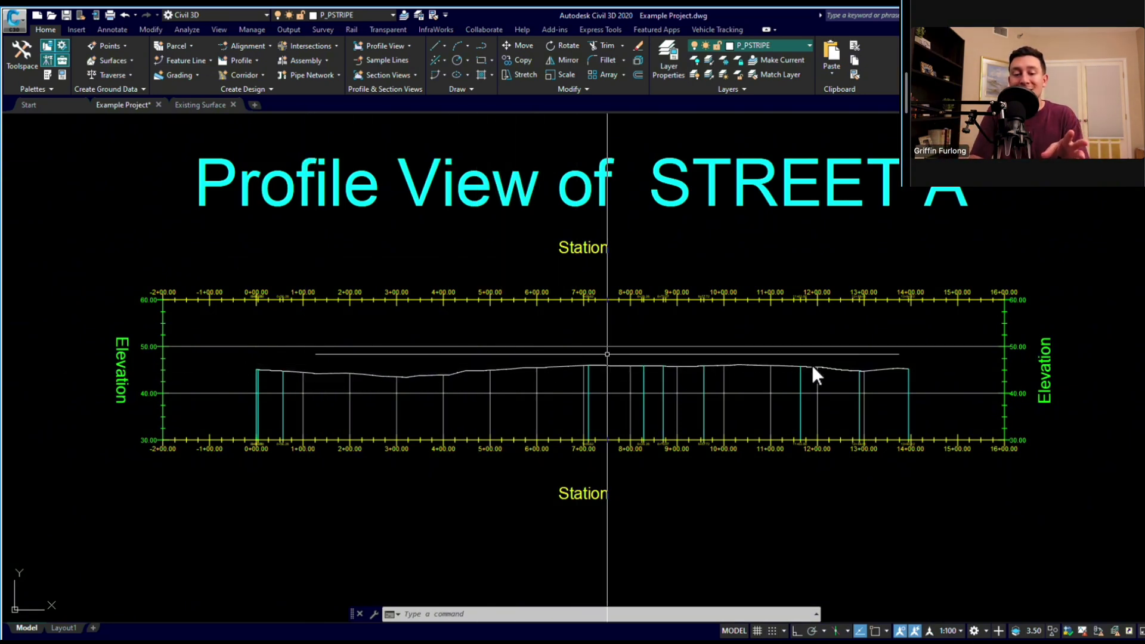
mouse_move(842, 369)
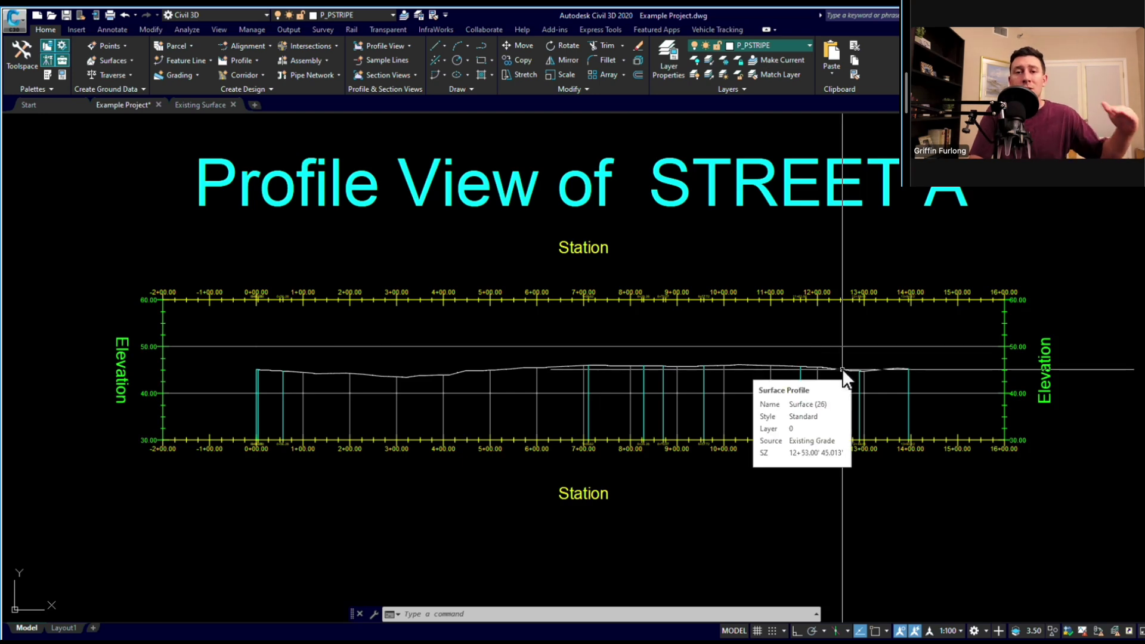